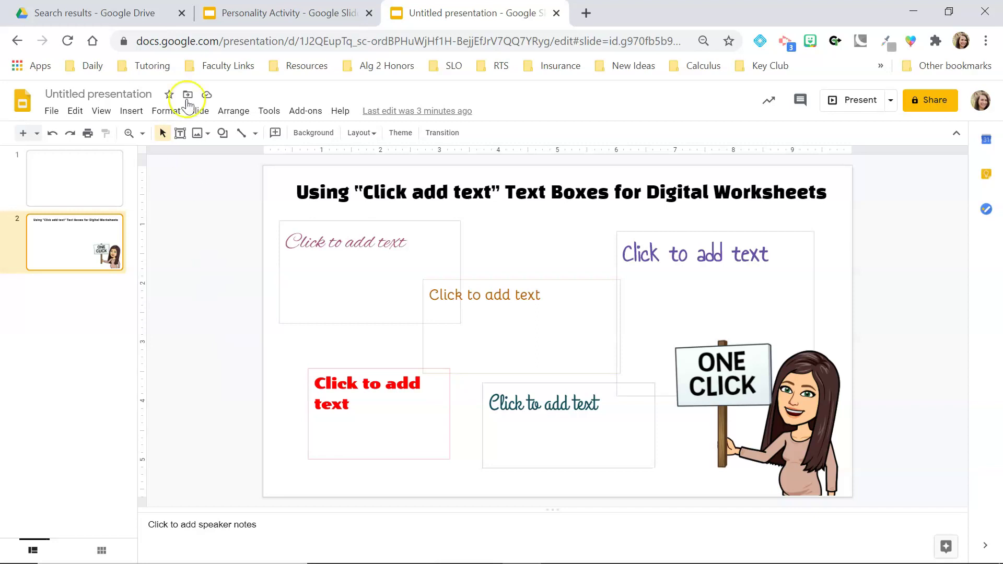
Step: Switch to the Personality Activity presentation and view the filled-in example on slide 2
left_click(272, 13)
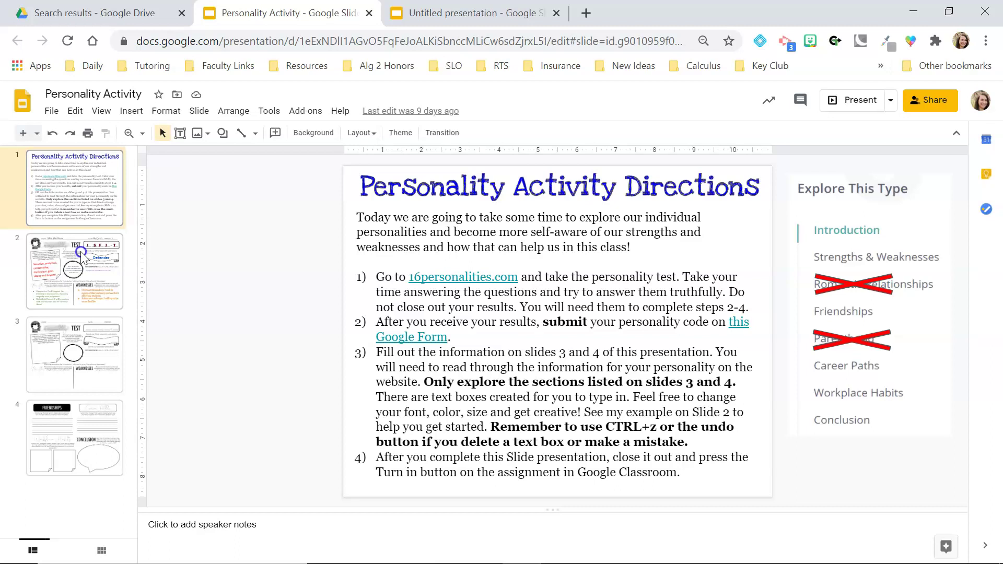
left_click(81, 252)
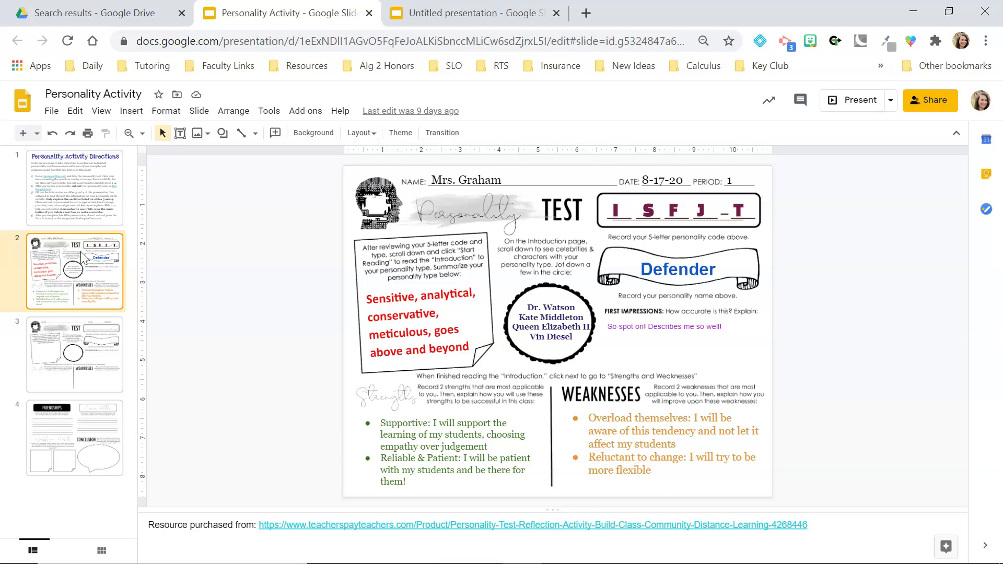
left_click(101, 345)
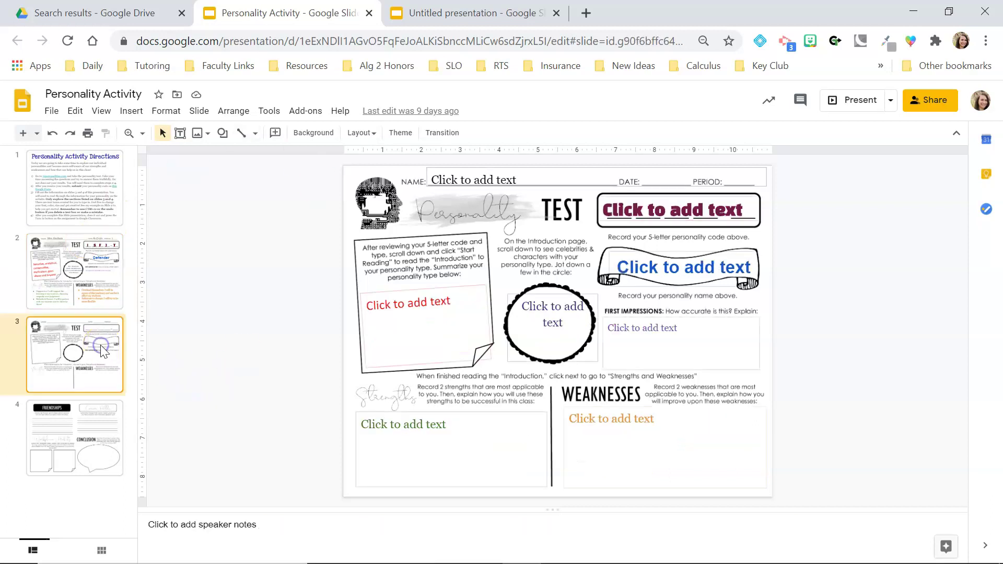
left_click(392, 304)
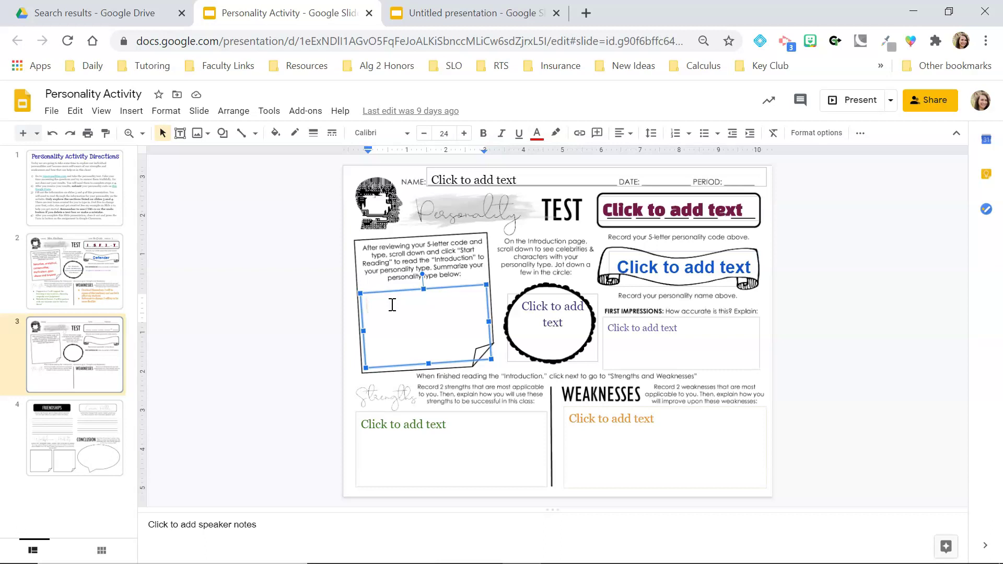
left_click(383, 294)
left_click_drag(380, 290, 349, 290)
key("ctrl+z")
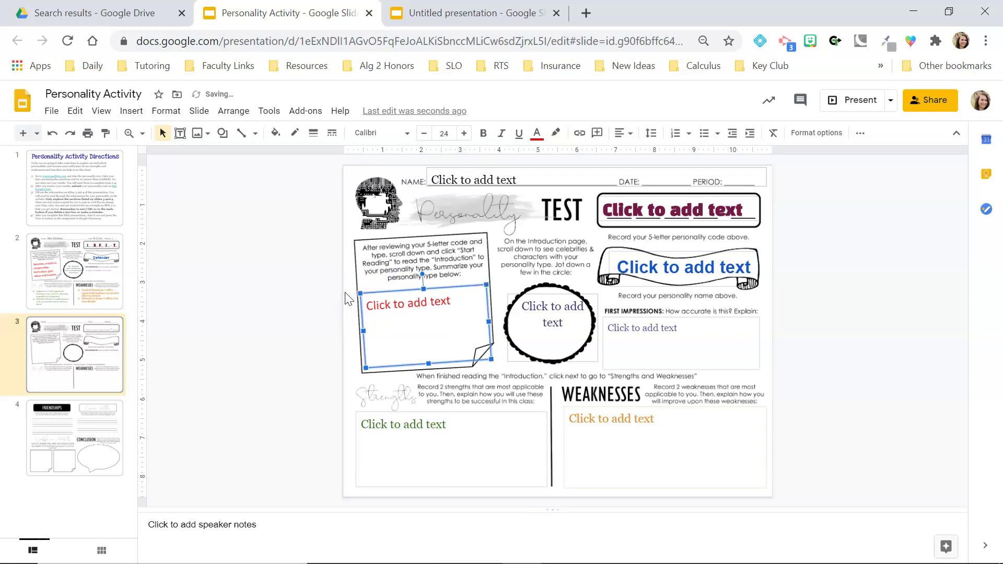
left_click(293, 279)
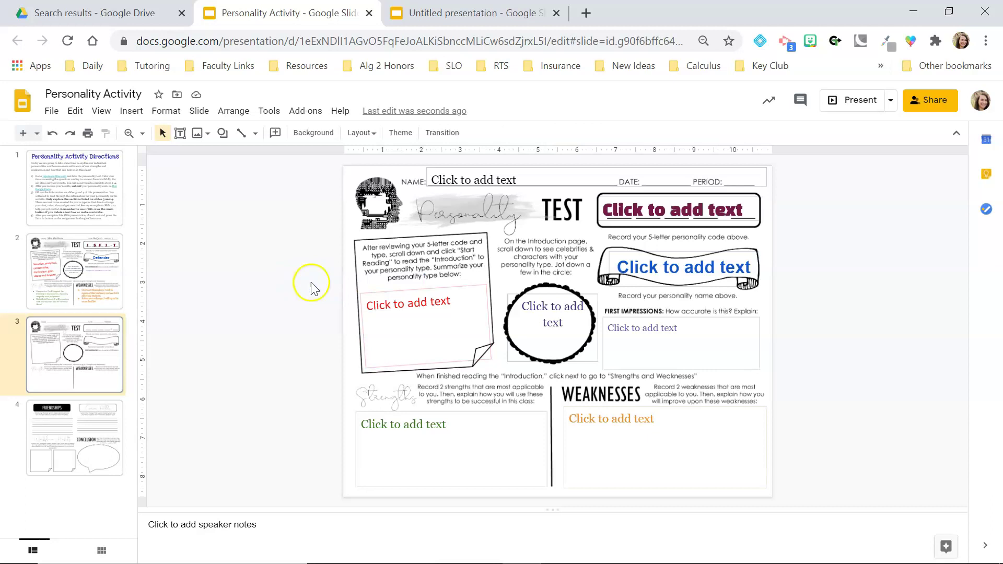
left_click(406, 307)
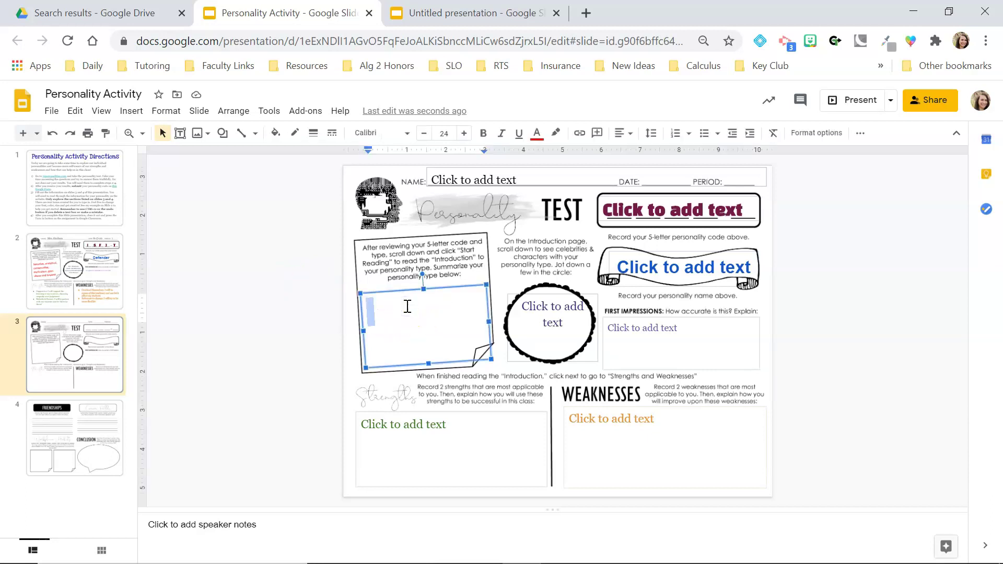
left_click(304, 288)
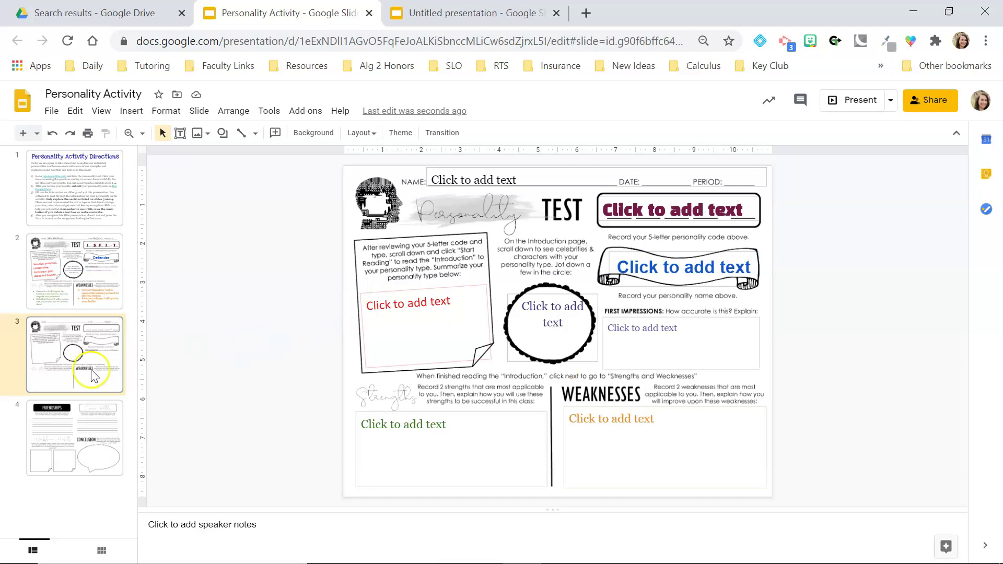
left_click(81, 437)
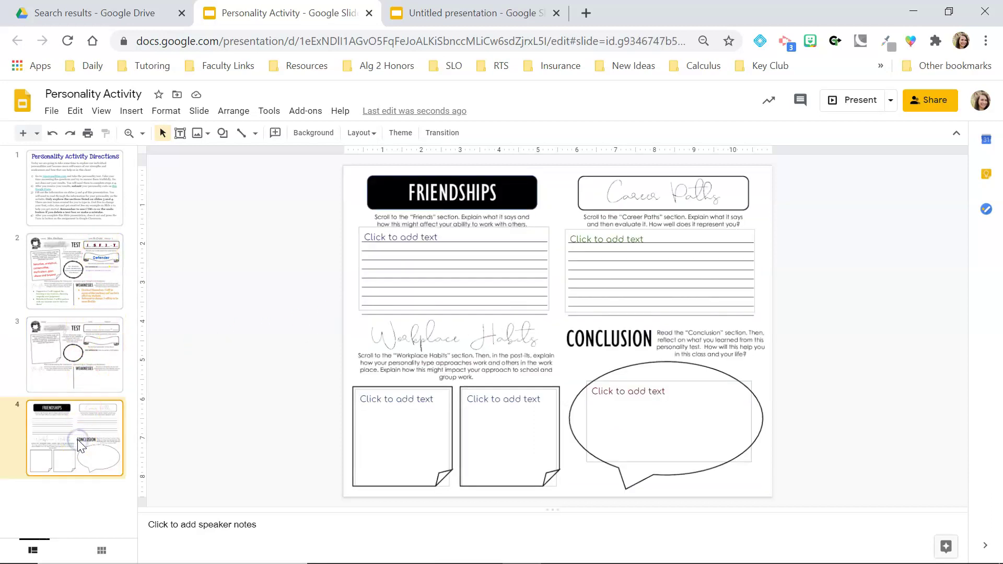
left_click(423, 234)
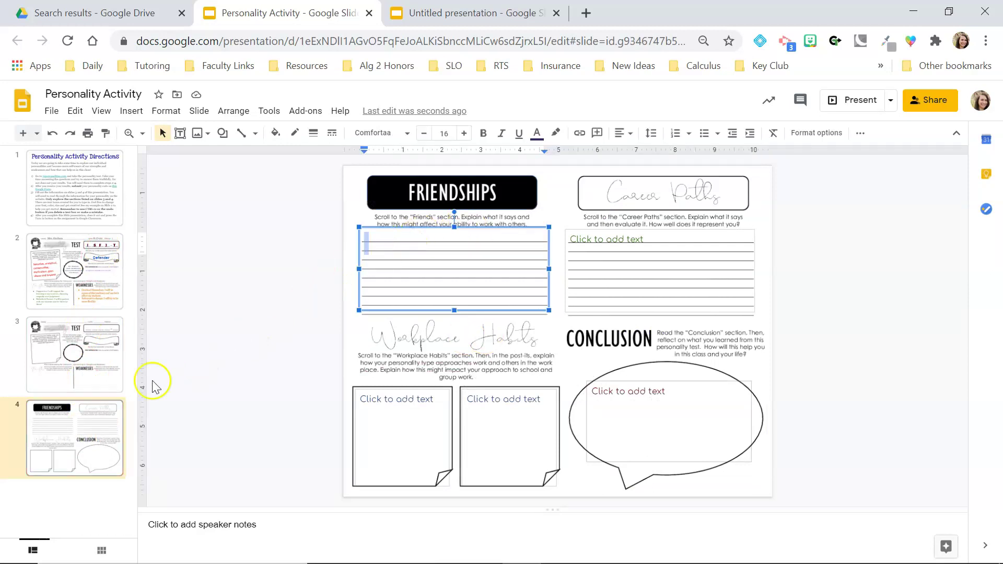
left_click(68, 350)
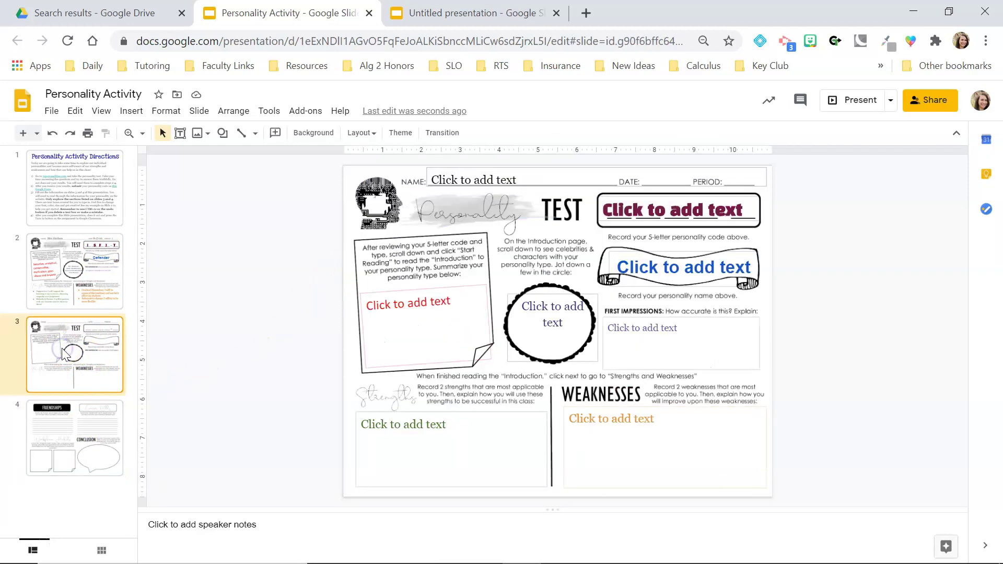
left_click(95, 277)
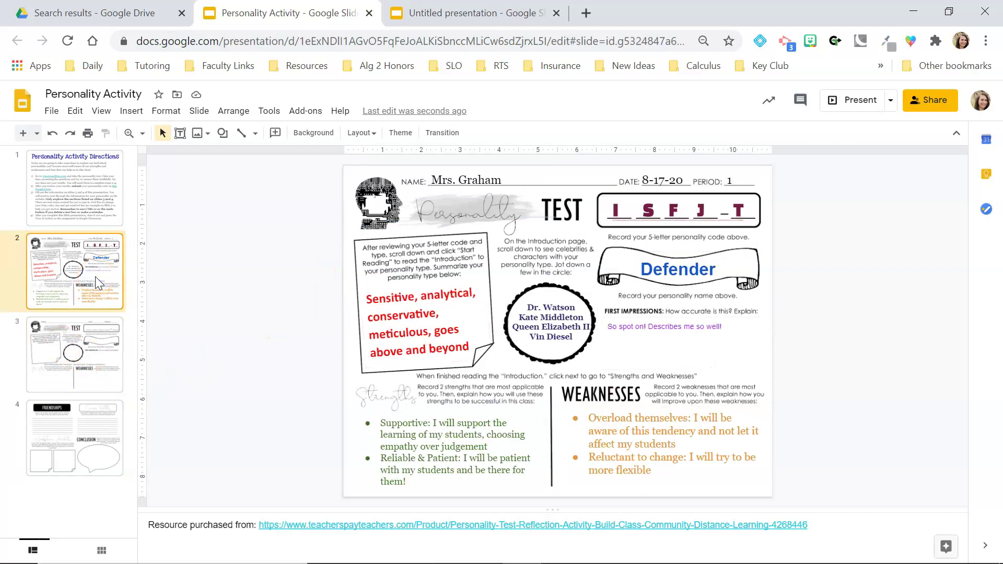
left_click(93, 362)
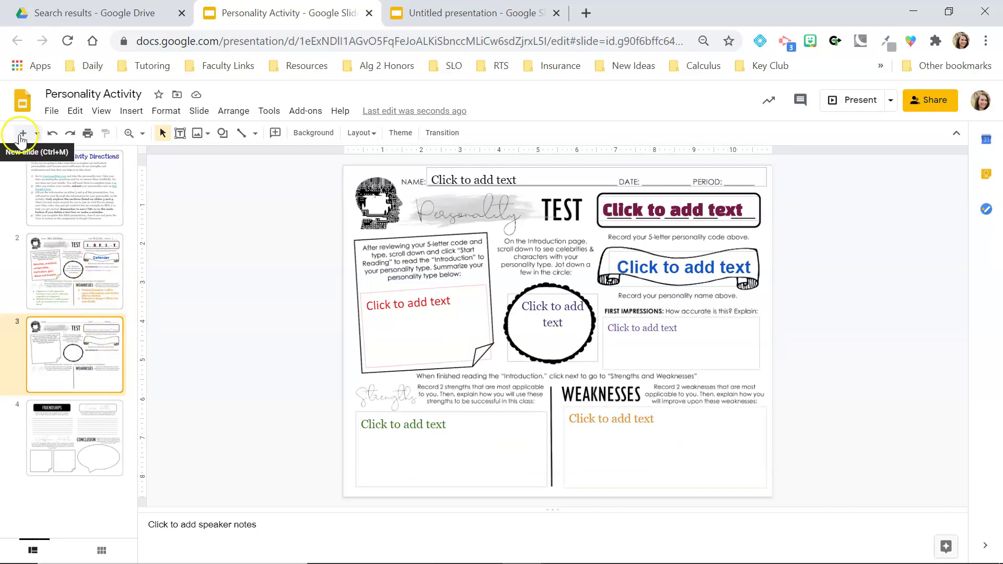
Step: Open the master and layouts editor, select the Simple Light master, and scroll down its layouts
left_click(100, 113)
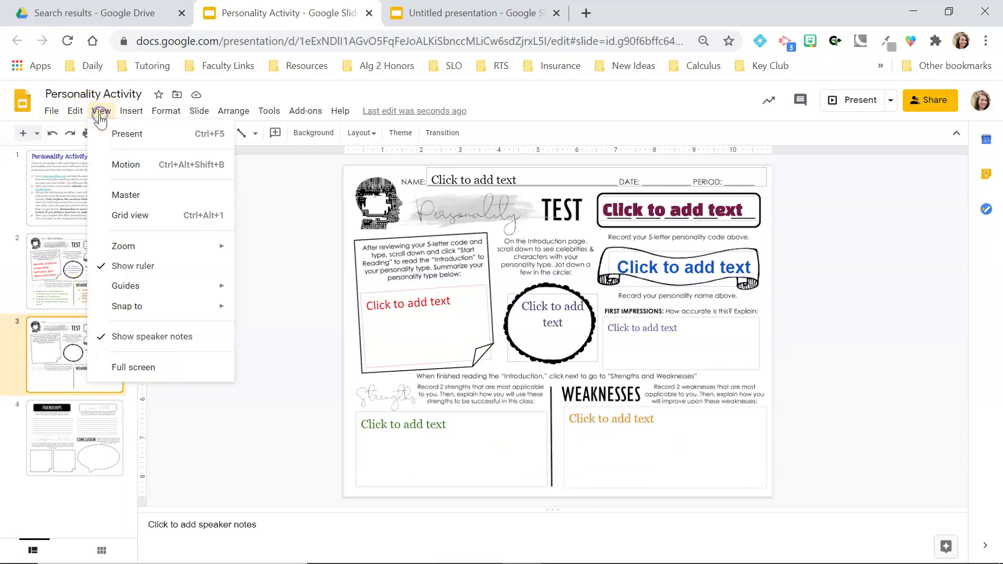
left_click(128, 197)
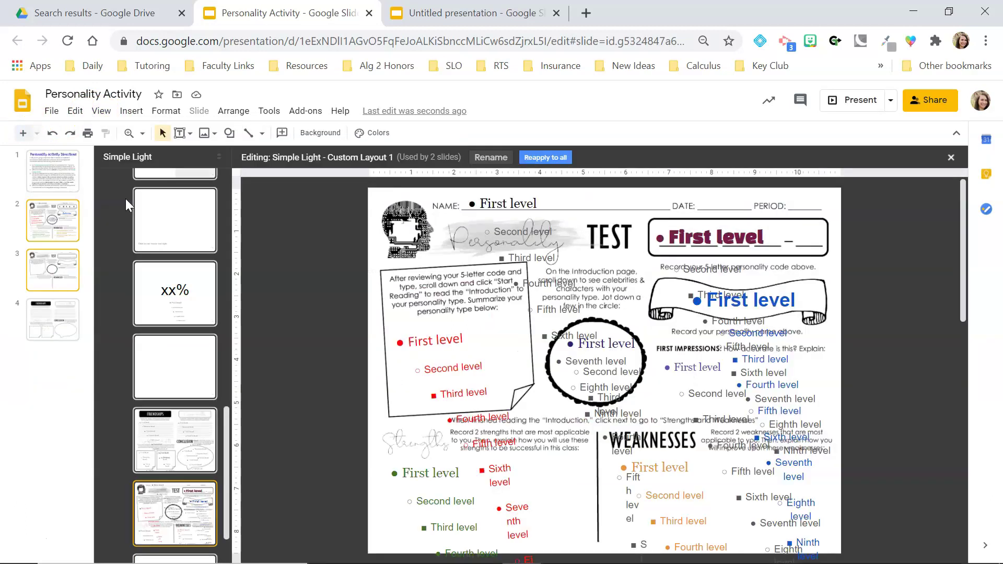
scroll(135, 410, "down", 1)
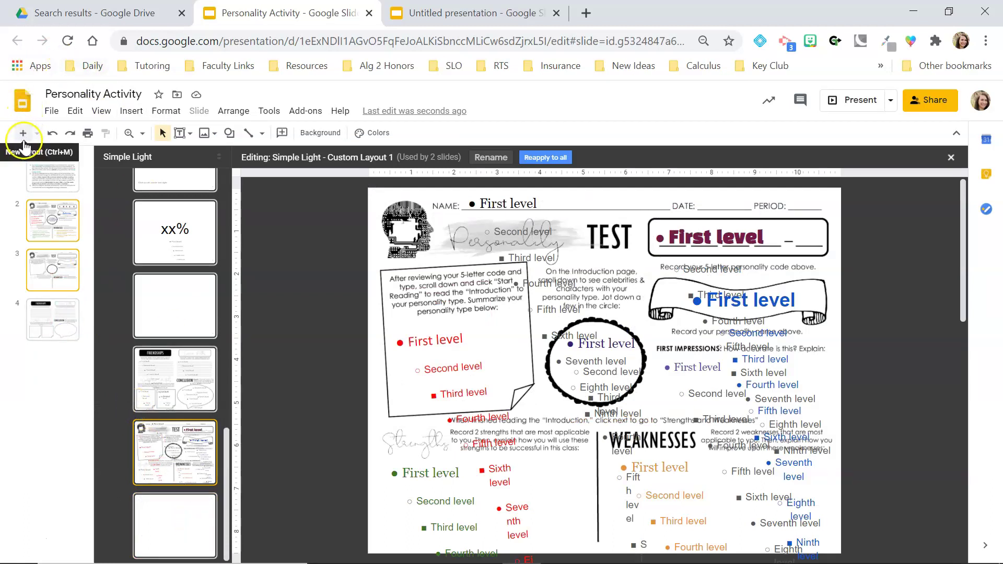
scroll(136, 239, "up", 3)
scroll(136, 239, "up", 5)
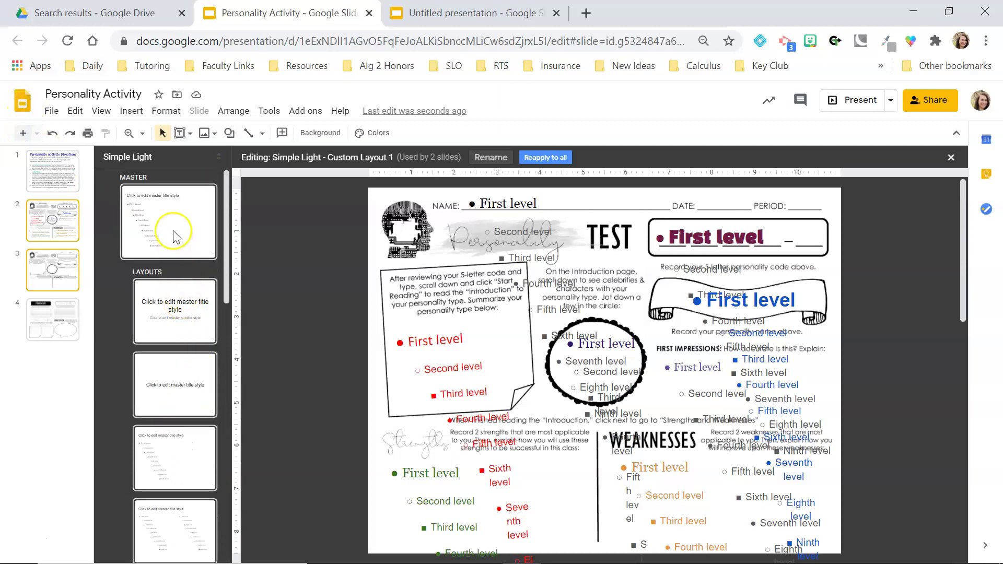
left_click(174, 237)
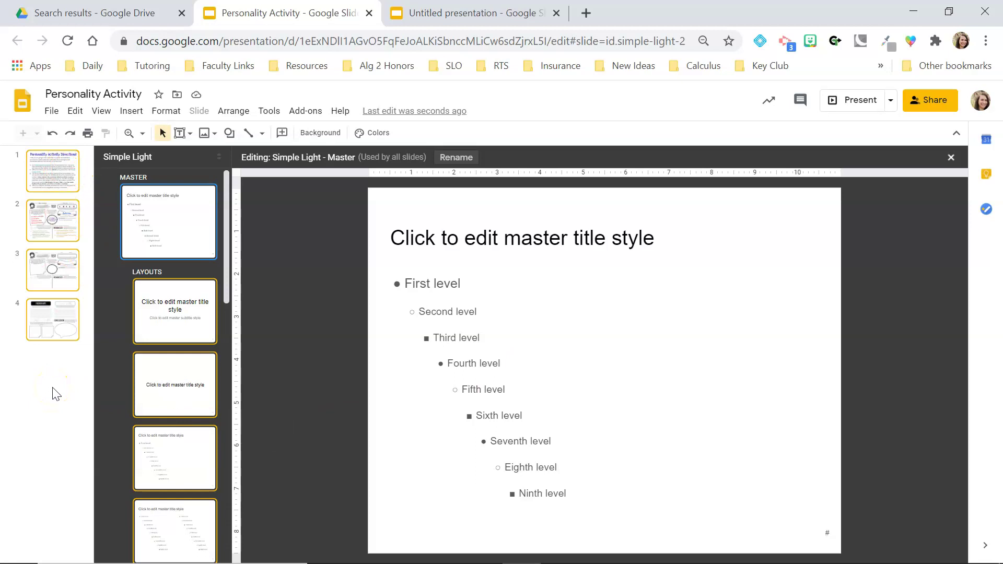
scroll(179, 347, "down", 10)
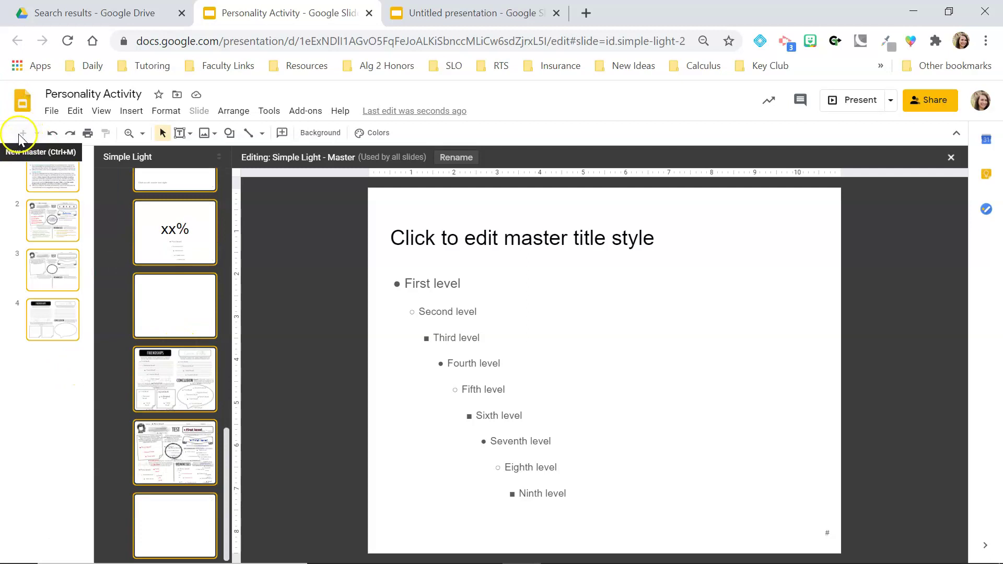
Step: Add a new custom layout and delete its title placeholder
left_click(129, 498)
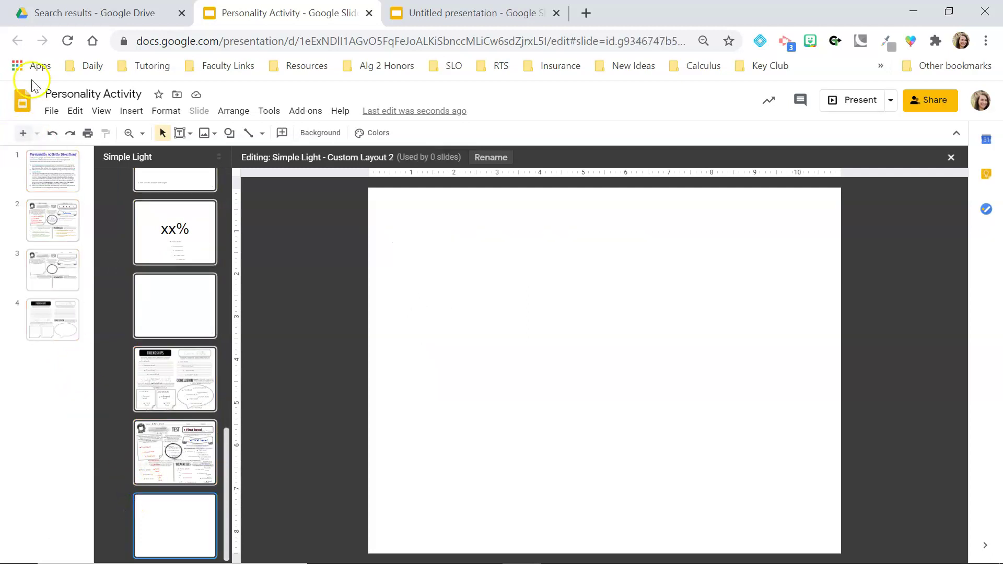
left_click(20, 133)
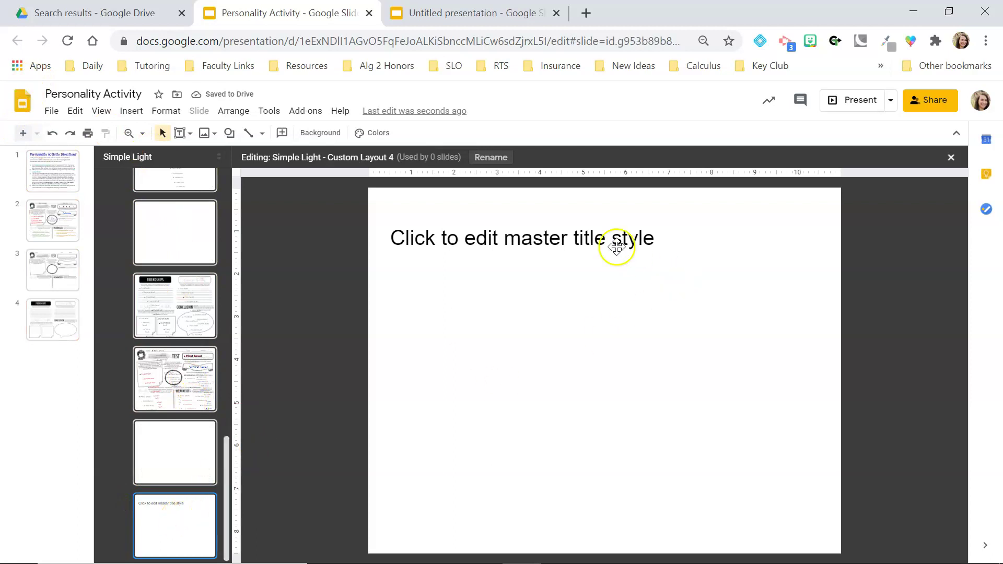
triple_click(603, 238)
left_click(588, 221)
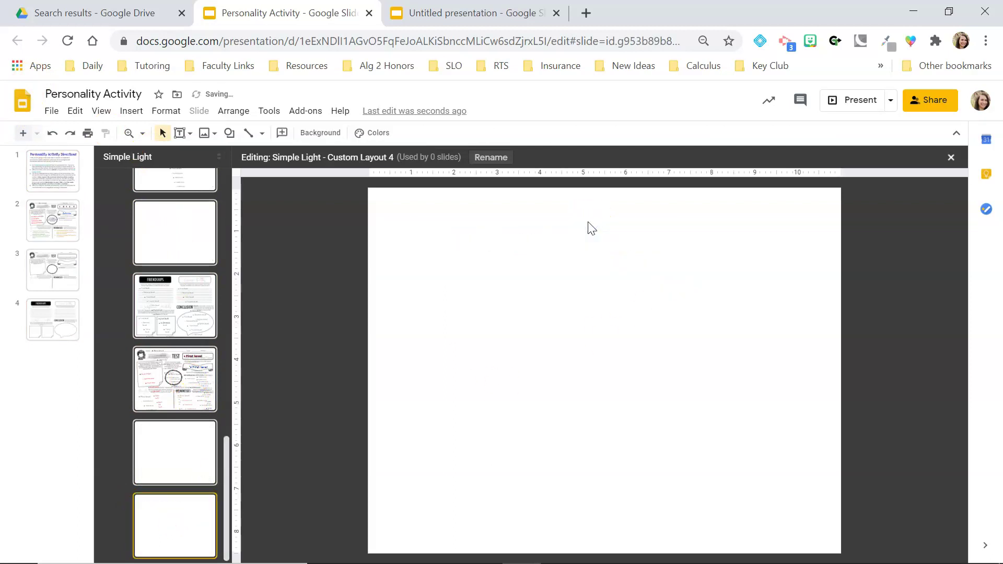
key("Delete")
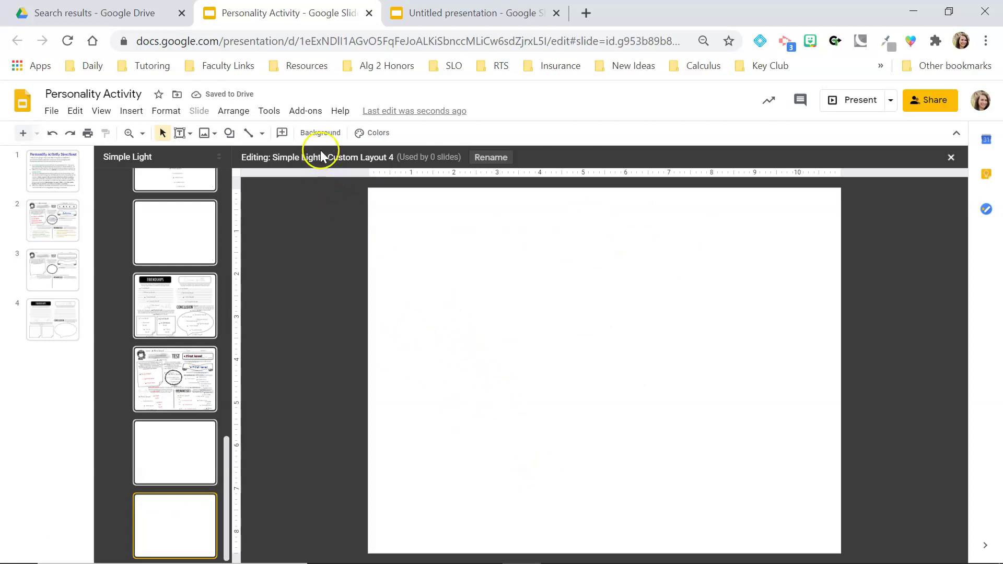
Step: Set the layout background to the uploaded Personality Activity worksheet image
left_click(314, 134)
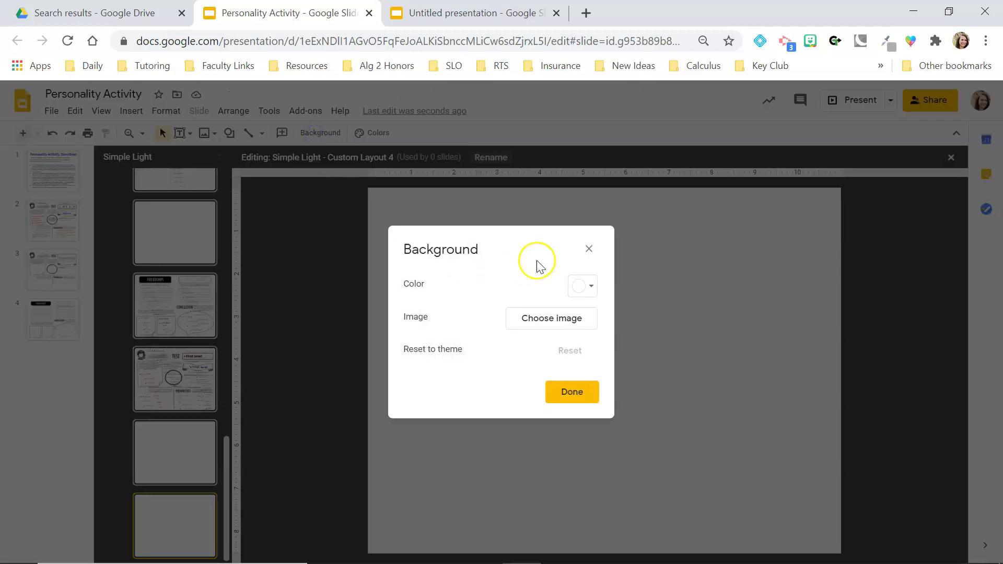
left_click(572, 324)
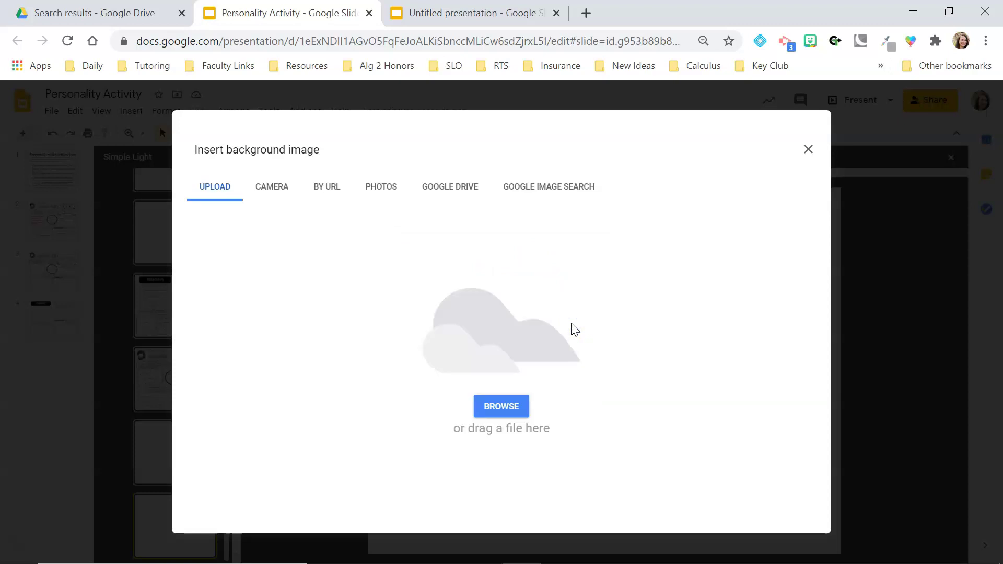
left_click(511, 406)
left_click(365, 166)
scroll(365, 166, "down", 1)
double_click(546, 231)
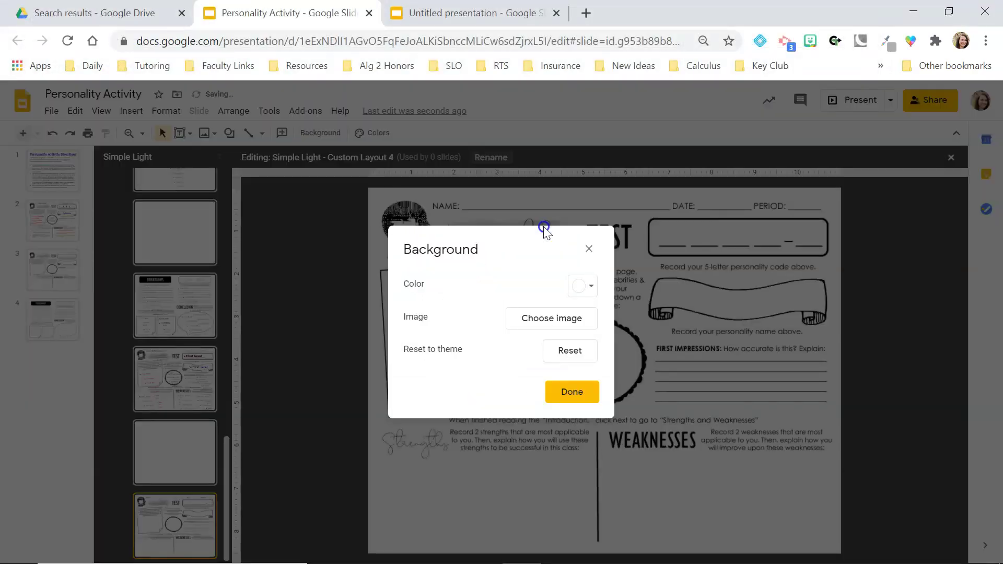
left_click(571, 392)
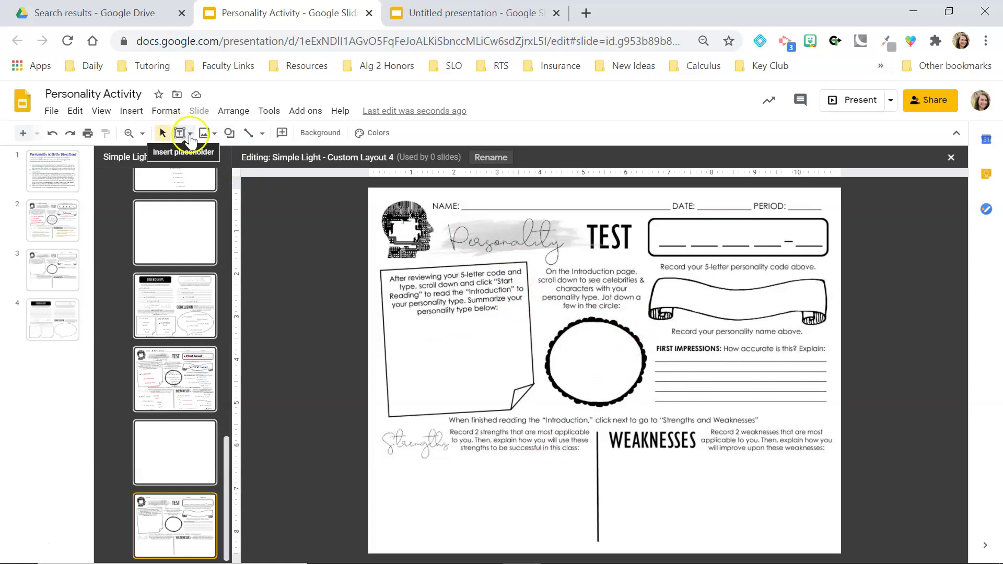
Step: Draw a body text placeholder in the worksheet's Strengths box
left_click(190, 135)
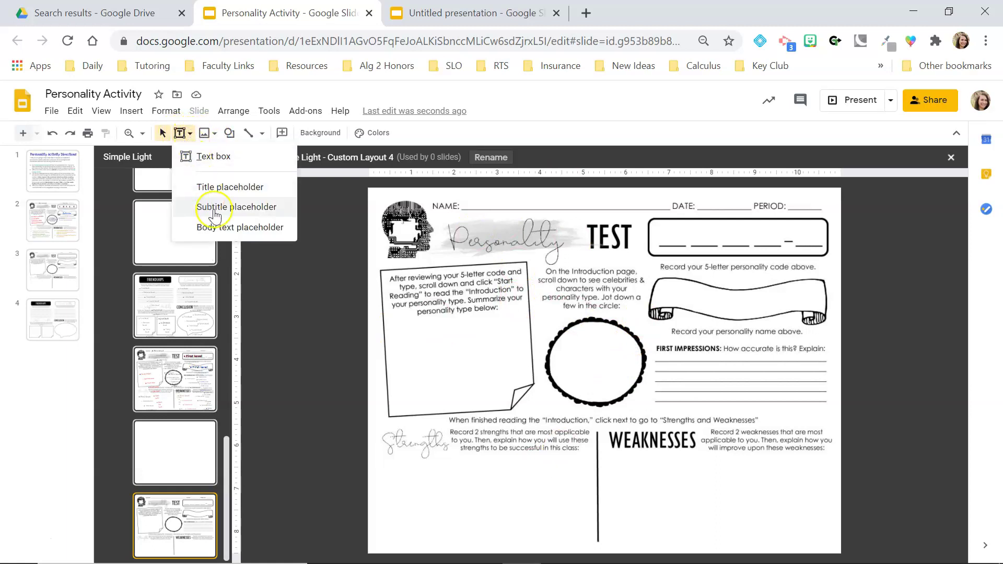
left_click(226, 231)
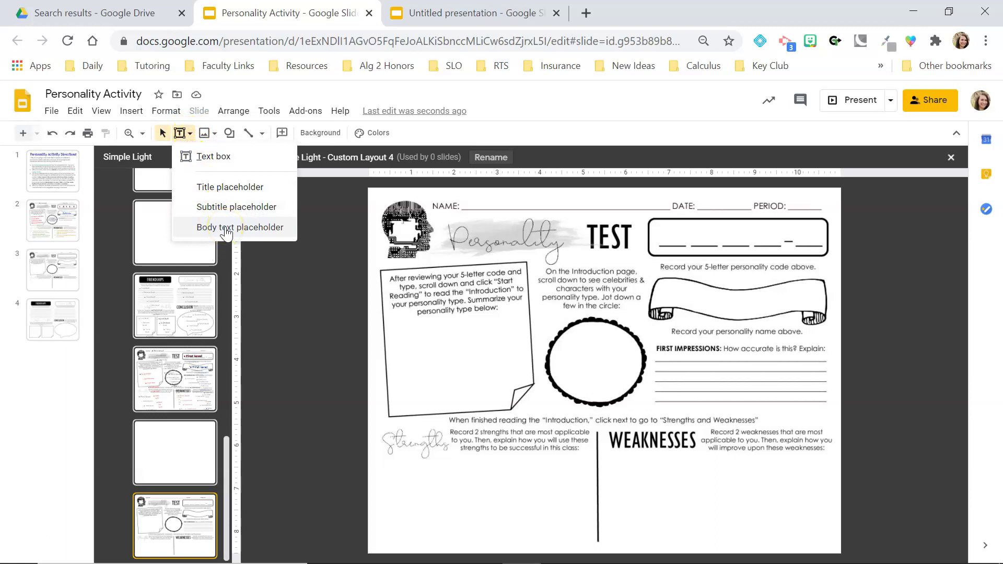
left_click(225, 232)
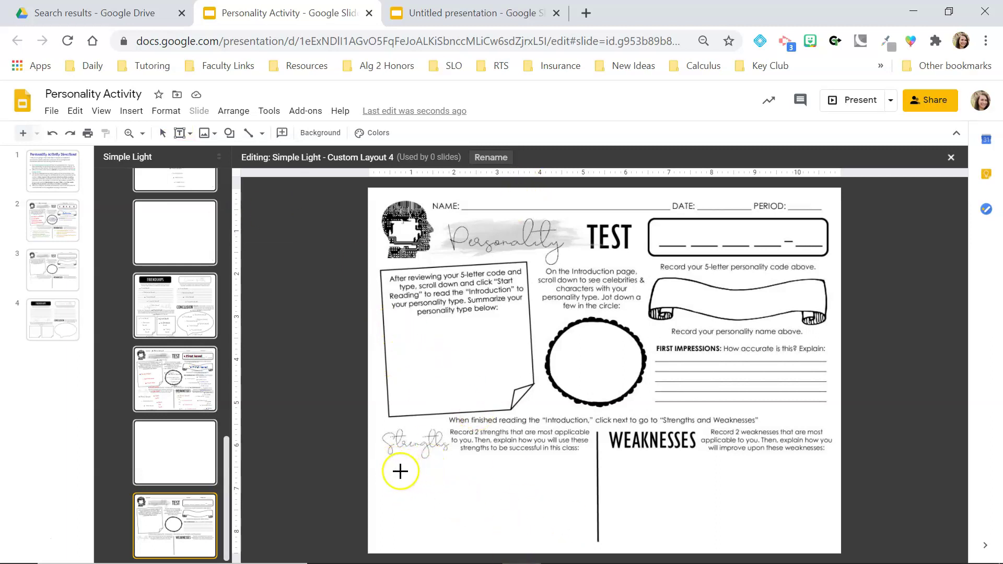
left_click_drag(387, 460, 589, 544)
scroll(532, 504, "down", 2)
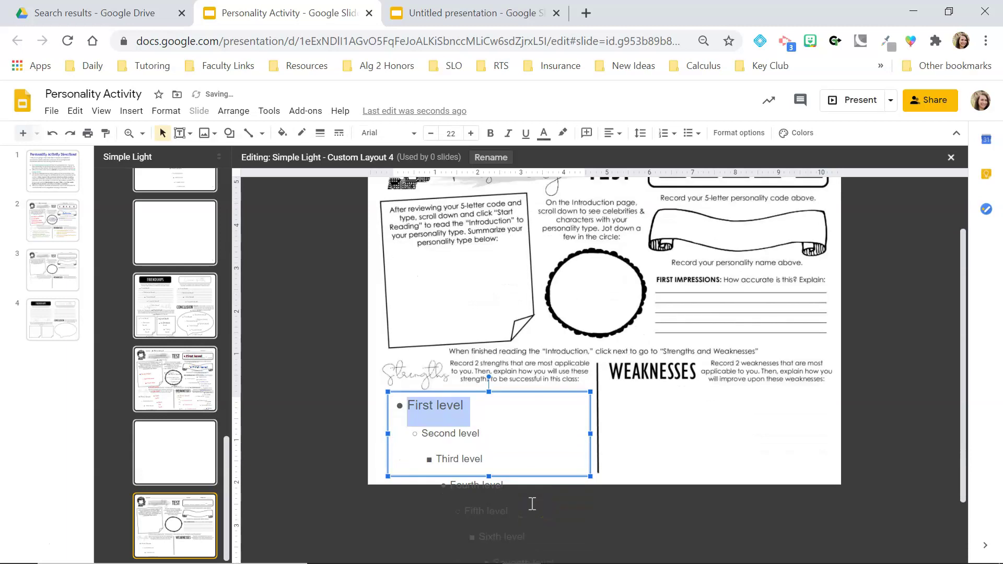
scroll(532, 503, "down", 2)
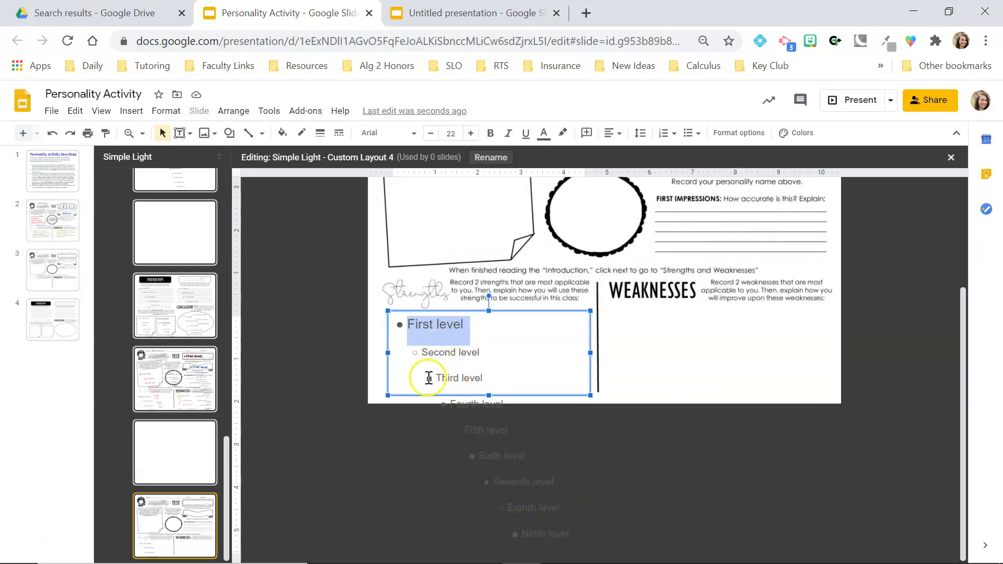
scroll(530, 518, "up", 1)
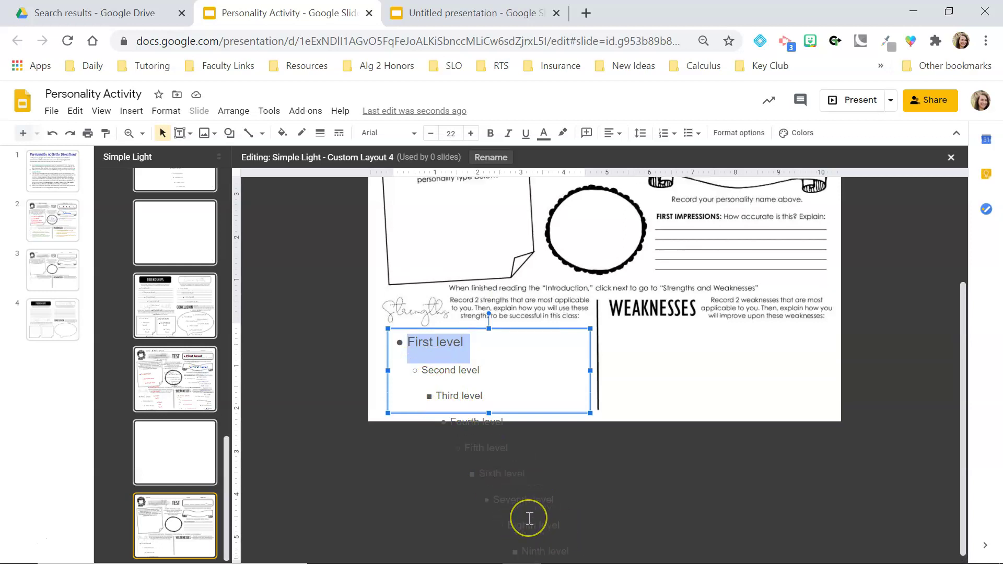
scroll(529, 518, "up", 3)
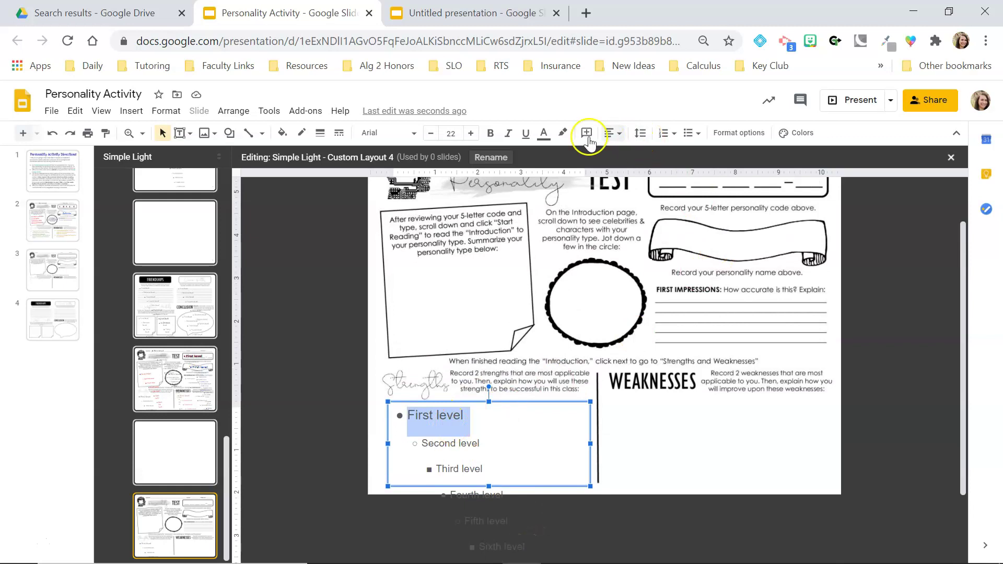
Step: Style the First level text red, bold, Poller One, reduced to size 18
left_click(543, 133)
left_click(563, 172)
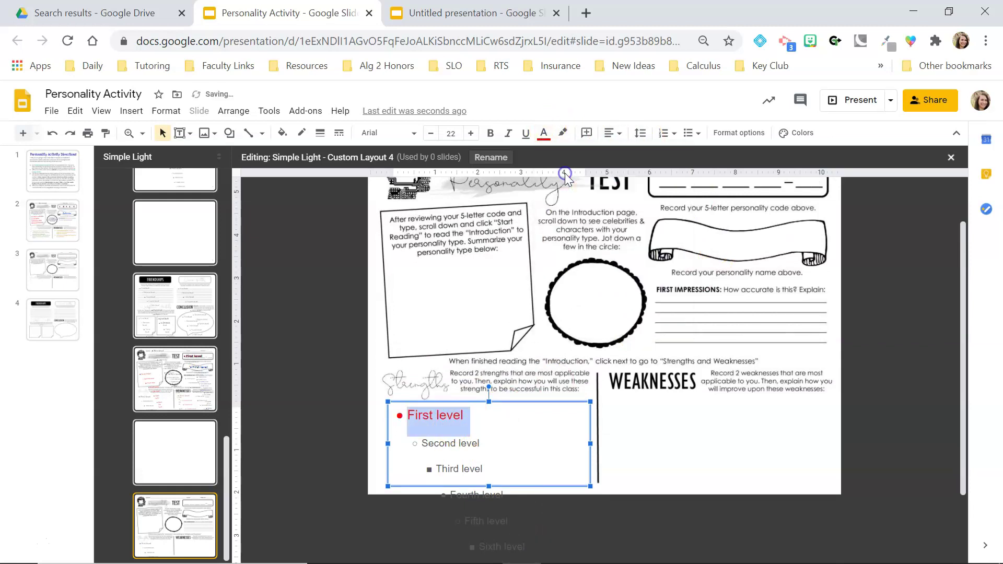
left_click(491, 132)
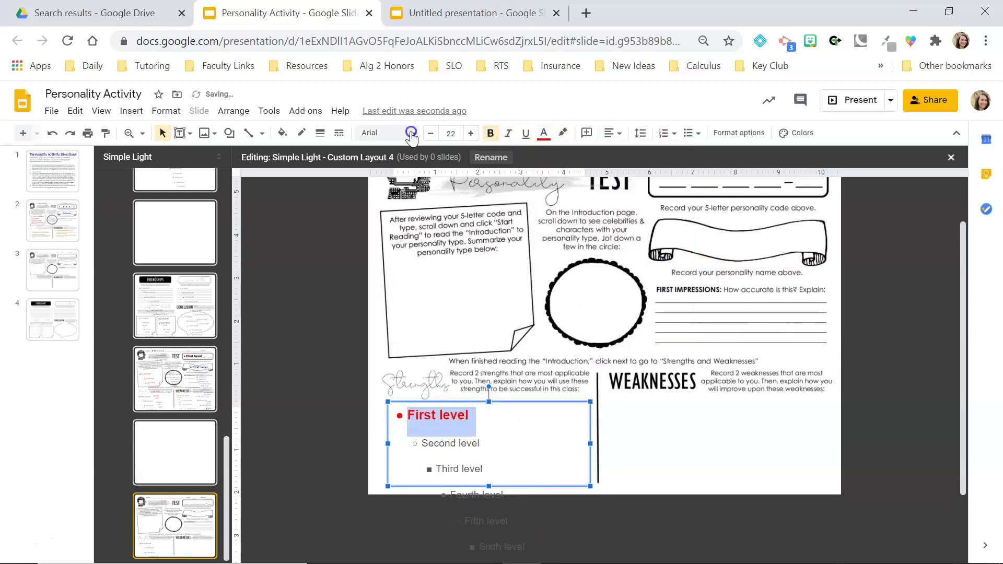
left_click(412, 134)
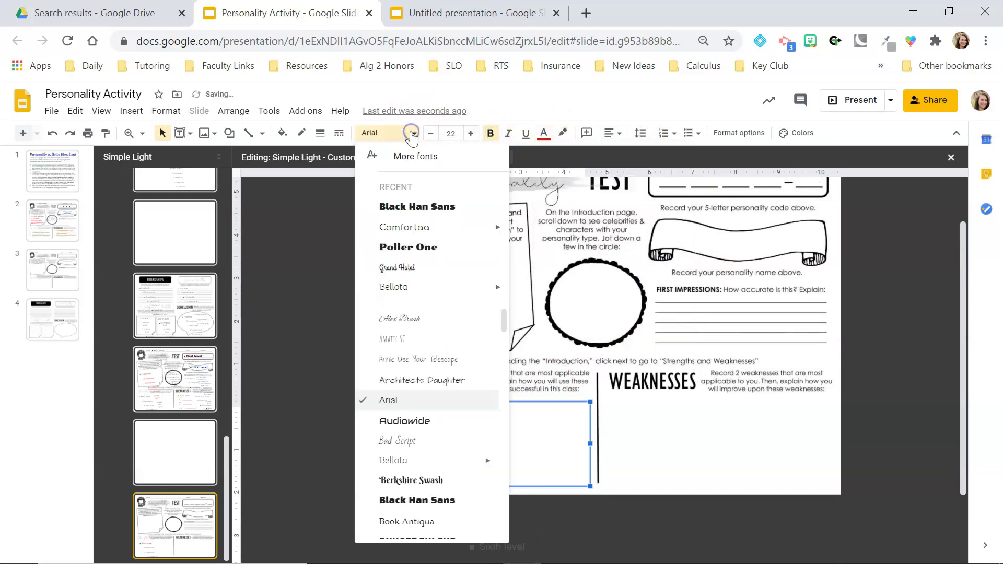
left_click(417, 249)
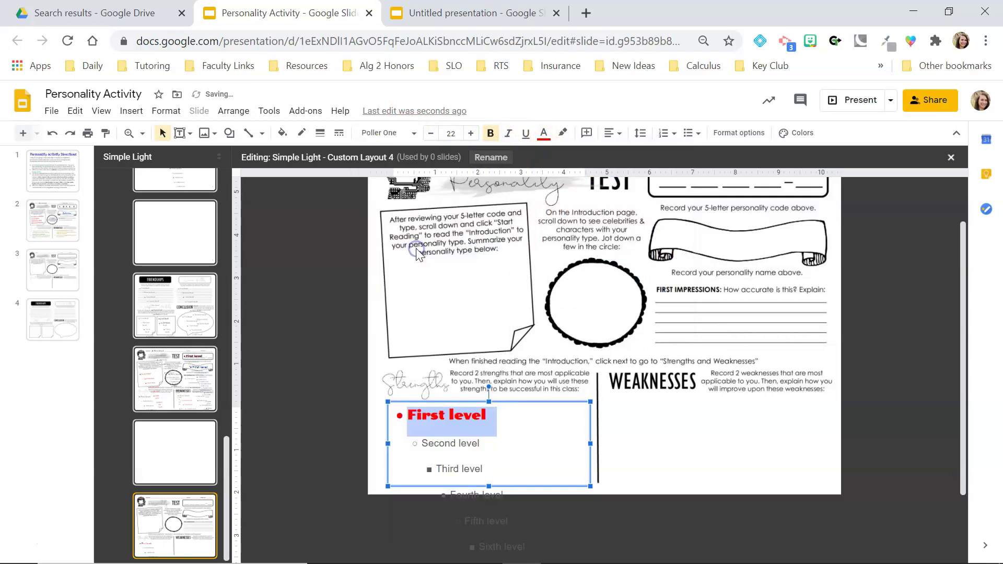
left_click(430, 134)
left_click(431, 134)
left_click(431, 134)
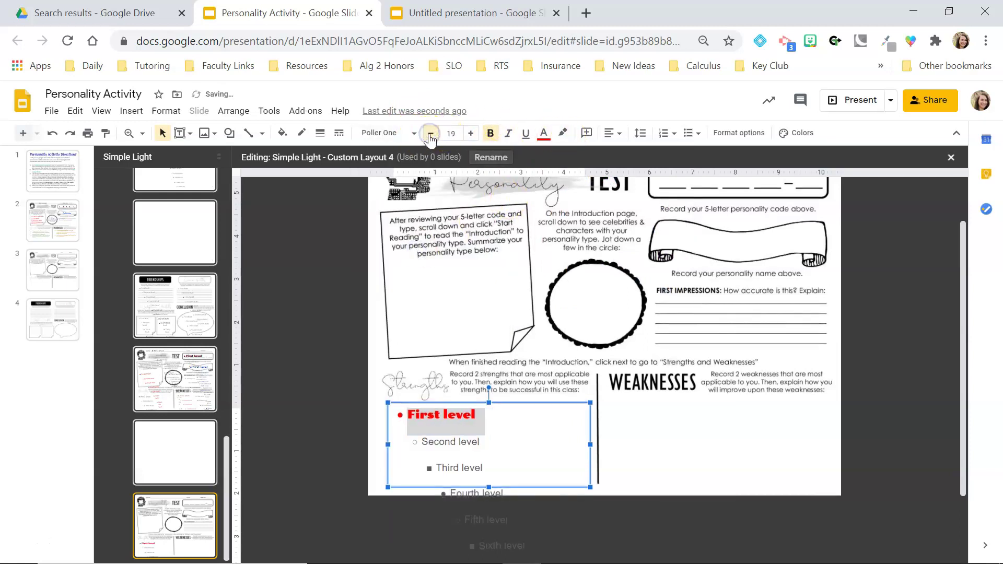
left_click(431, 134)
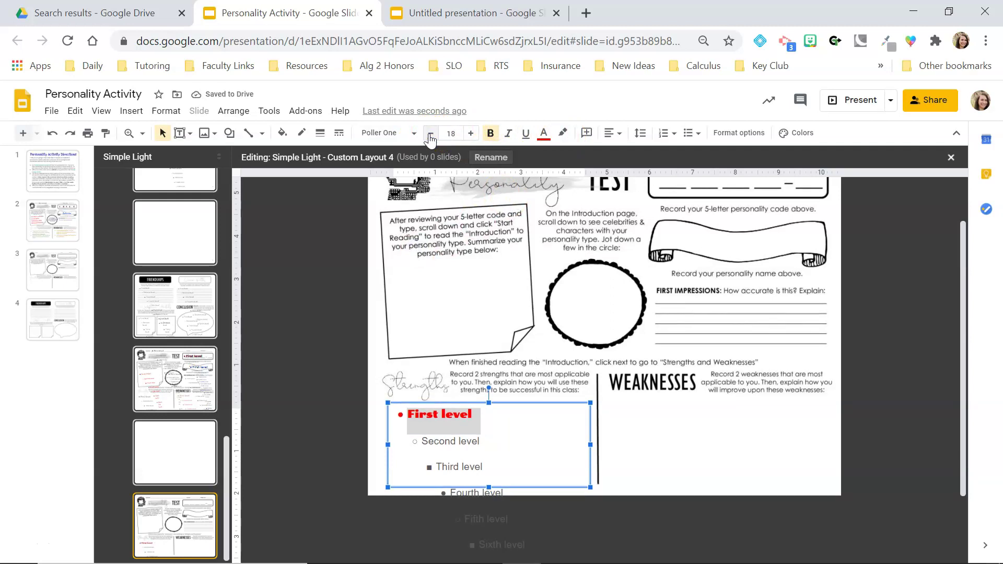
left_click(455, 423)
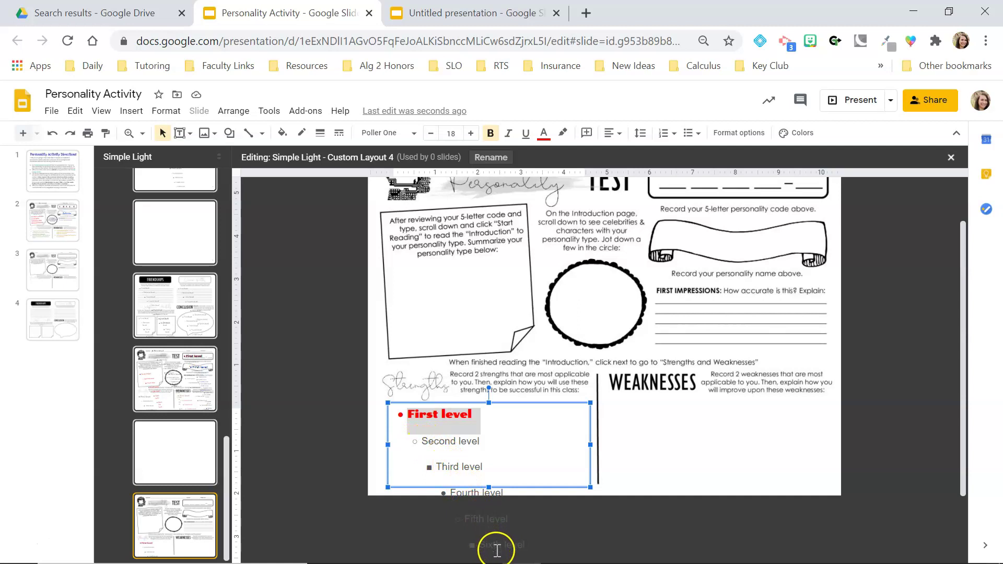
mouse_move(499, 546)
Step: Draw a second body text placeholder in the WEAKNESSES box
left_click(314, 276)
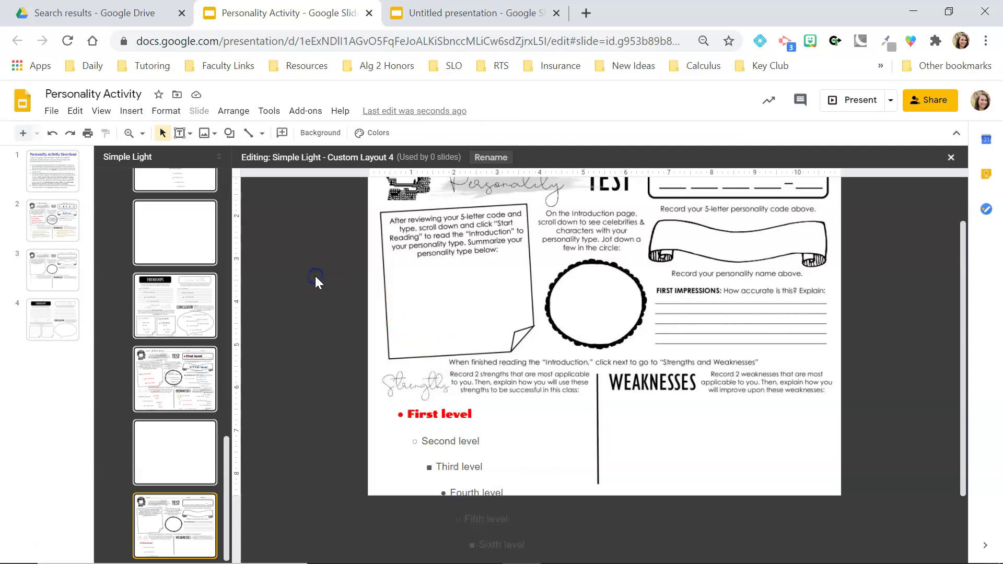
left_click(189, 133)
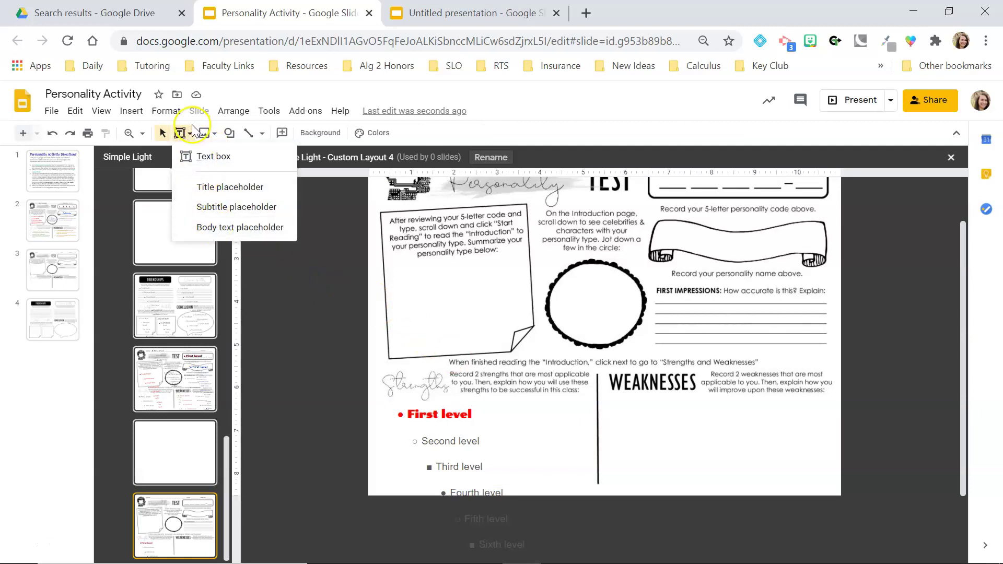
left_click(233, 229)
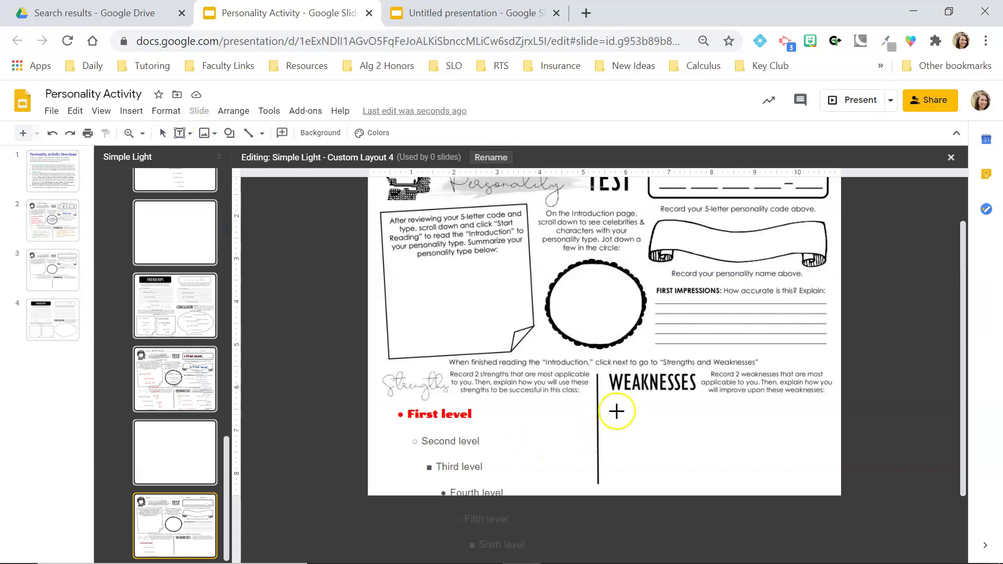
left_click_drag(610, 398, 833, 483)
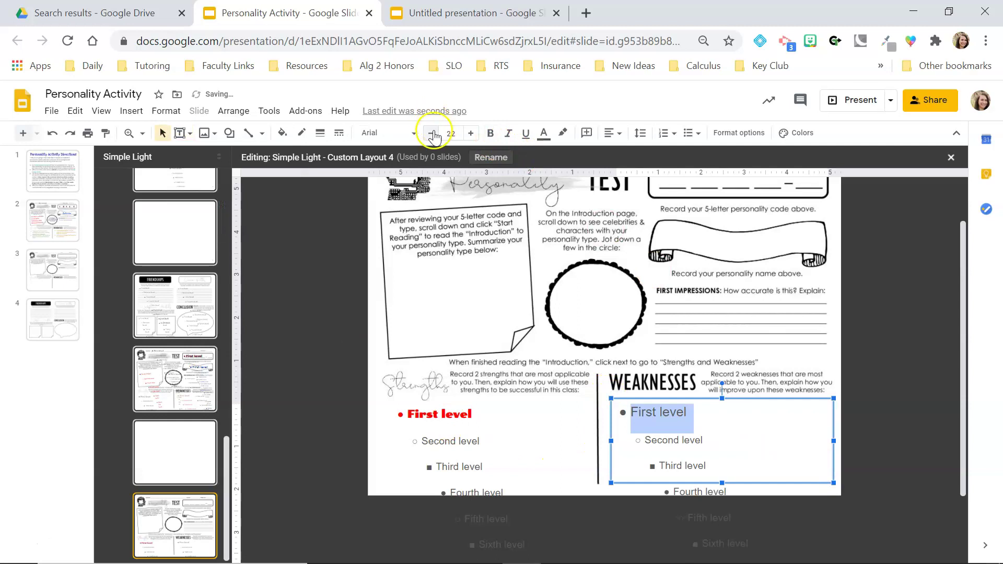
Step: Style its First level text in bold dark-orange Poller One
left_click(408, 134)
left_click(416, 204)
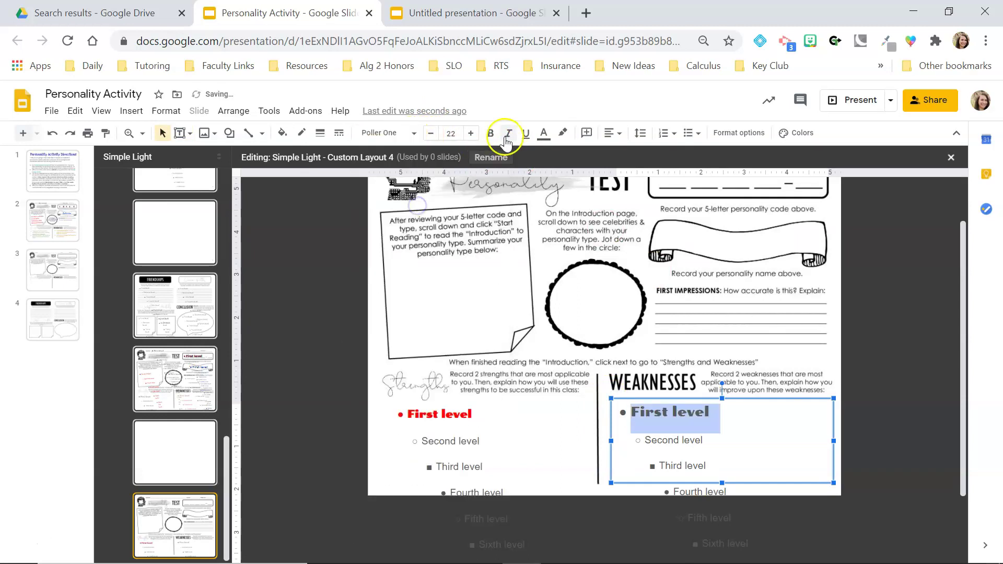
left_click(493, 133)
left_click(544, 134)
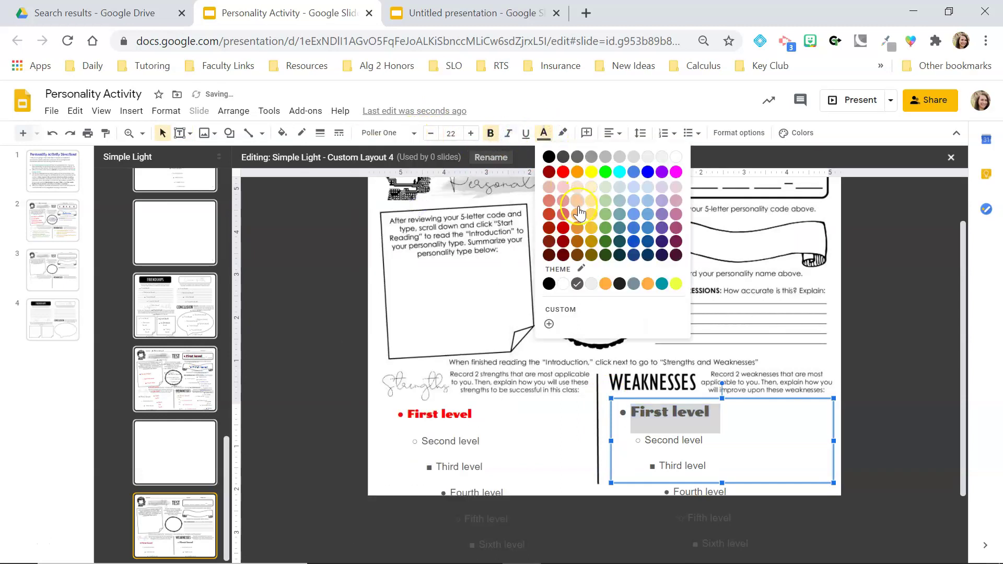
left_click(578, 238)
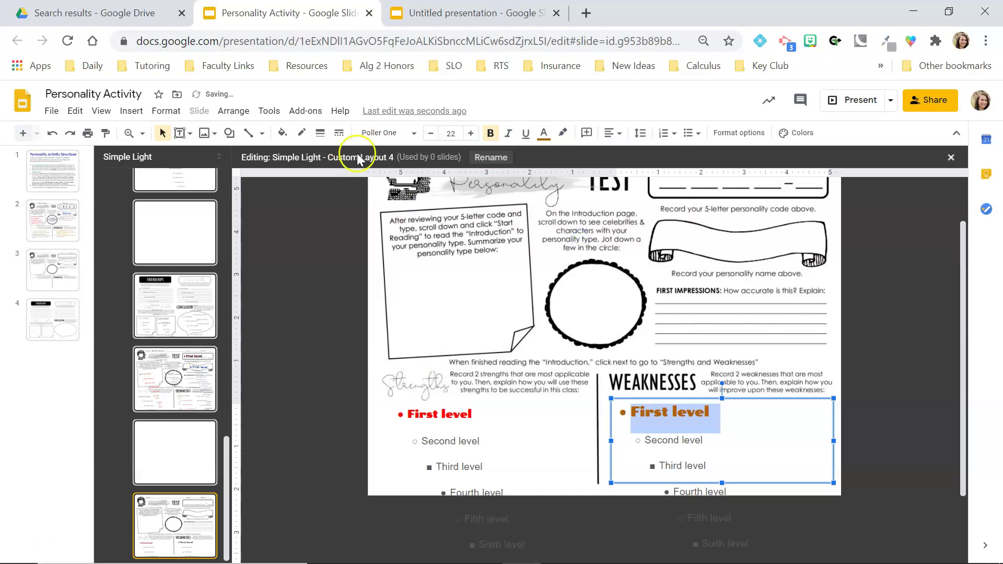
left_click(316, 299)
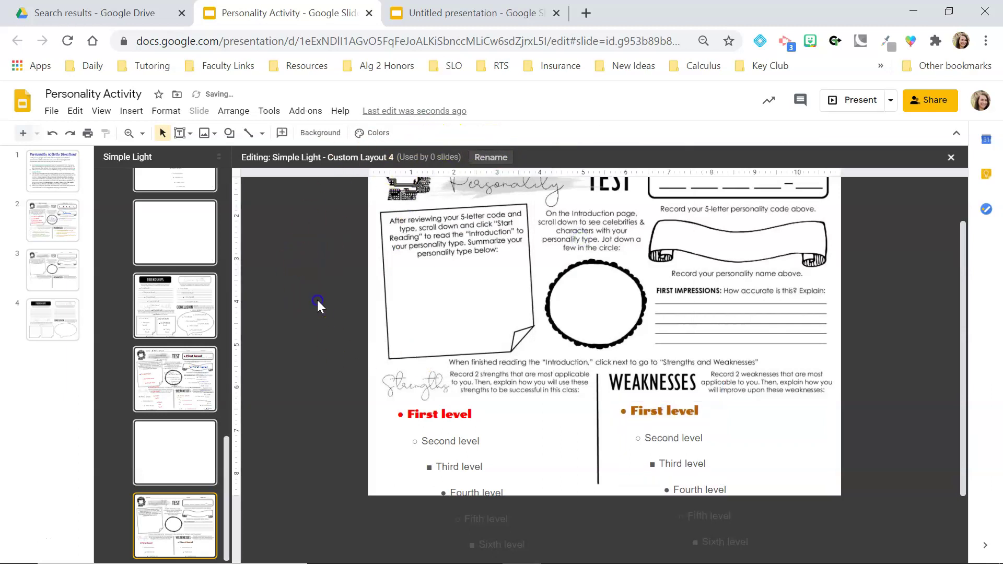
Step: Draw a body text placeholder over the left note box and tilt it slightly
left_click(190, 133)
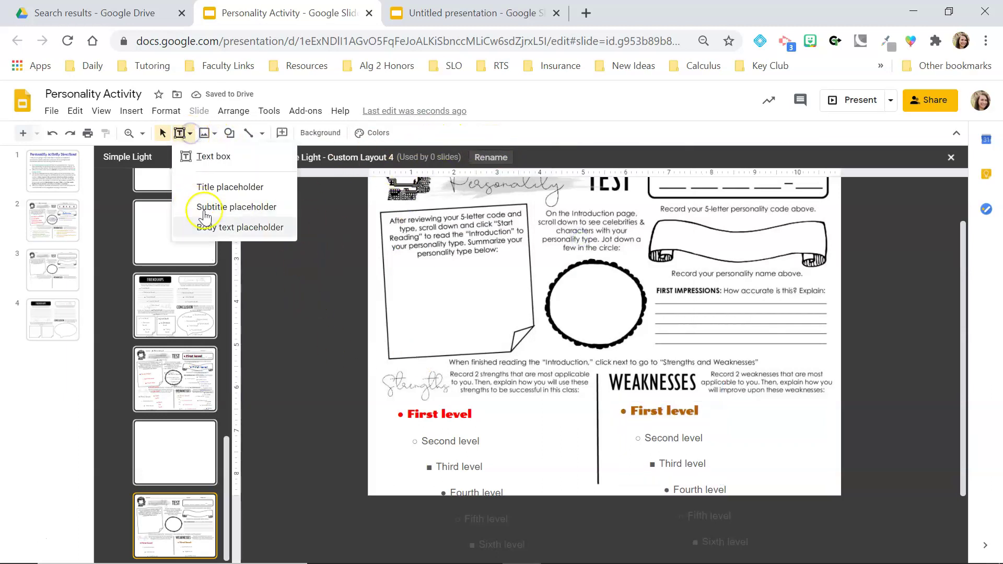
left_click(249, 231)
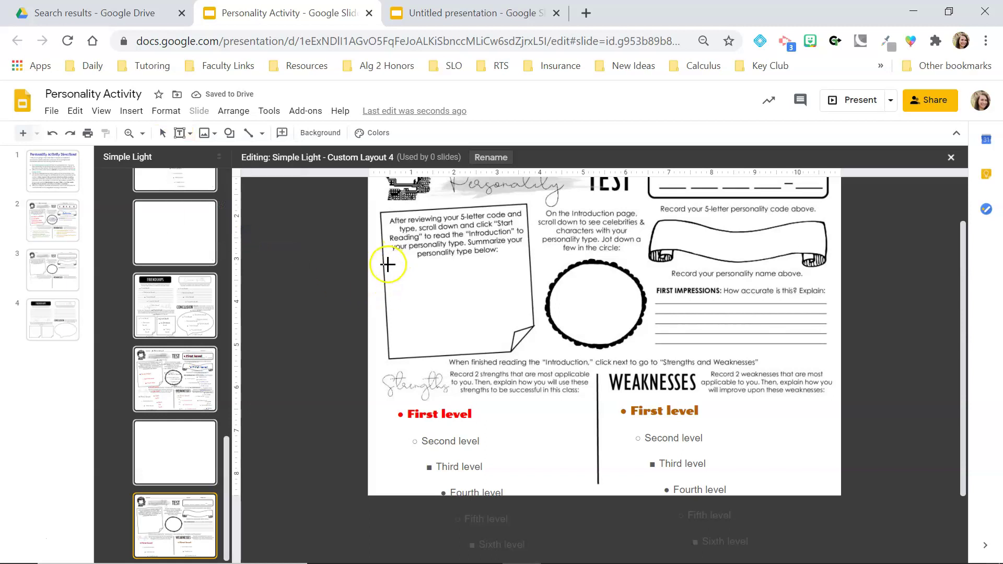
left_click_drag(388, 264, 536, 352)
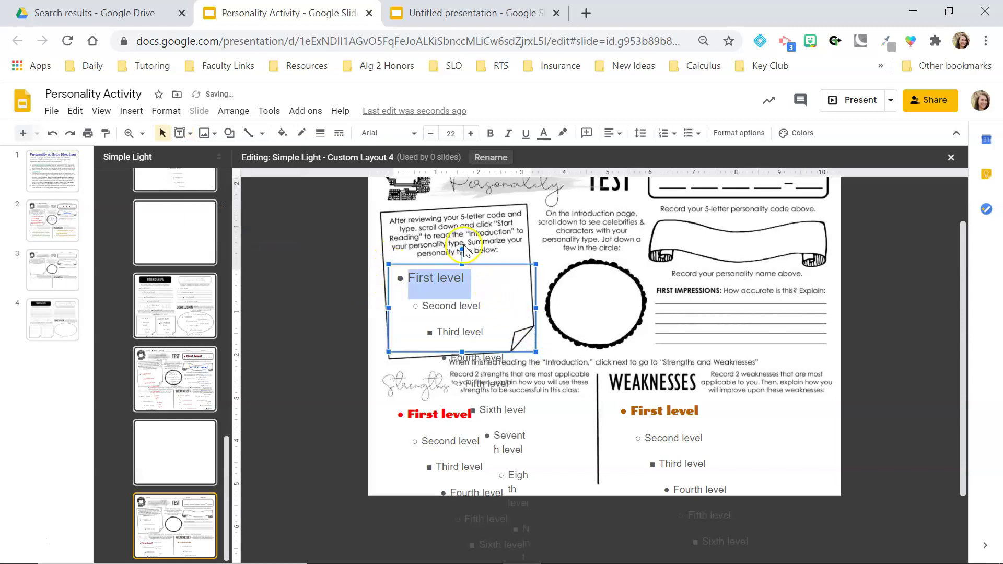
left_click_drag(461, 252, 458, 251)
Step: Style its First level text in blue Comfortaa
triple_click(438, 282)
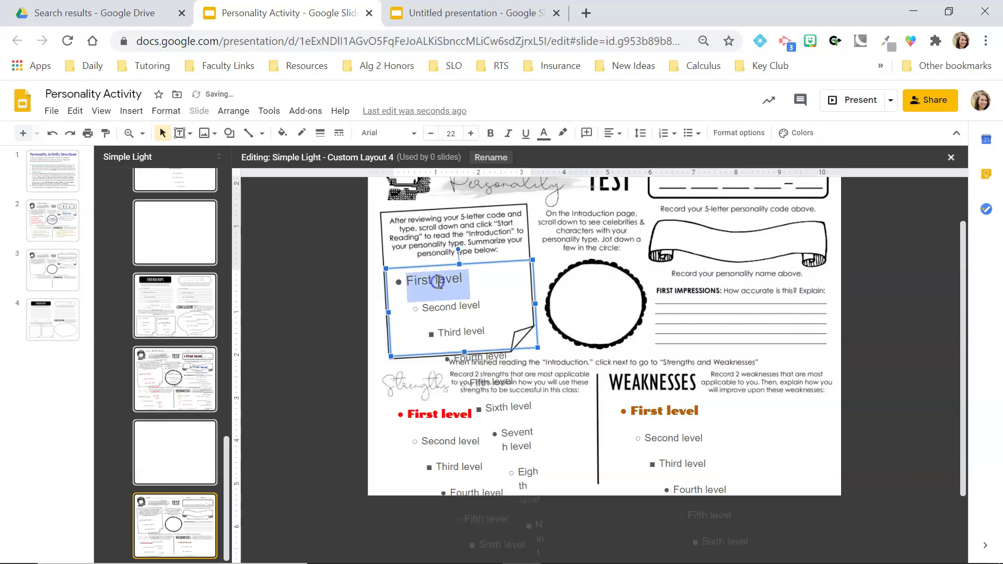
left_click(384, 139)
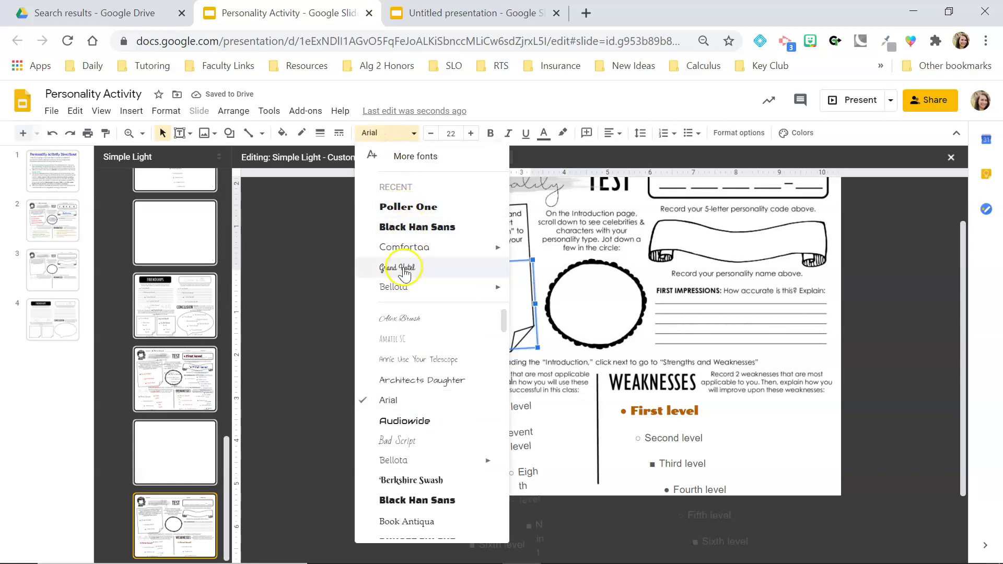
left_click(407, 247)
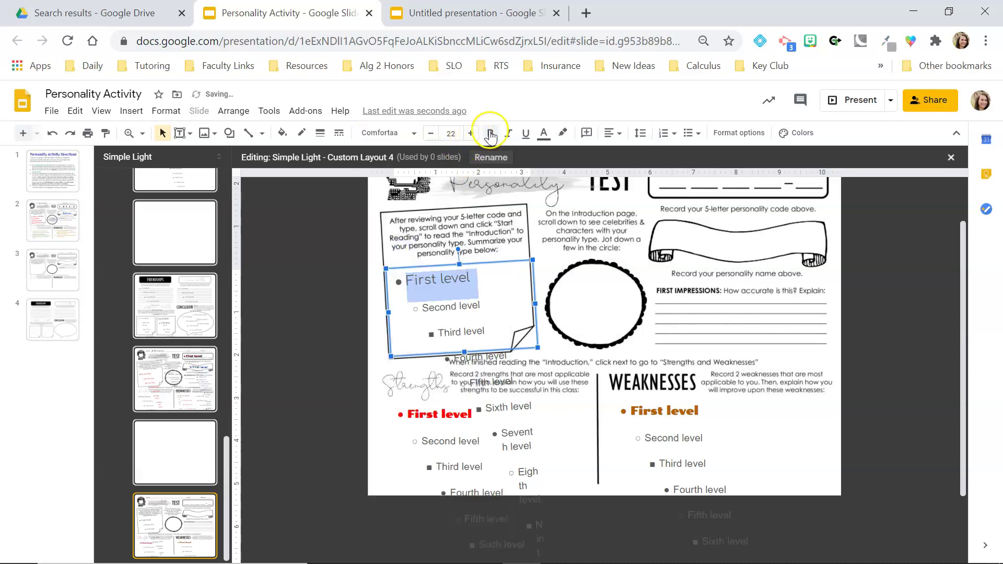
left_click(544, 135)
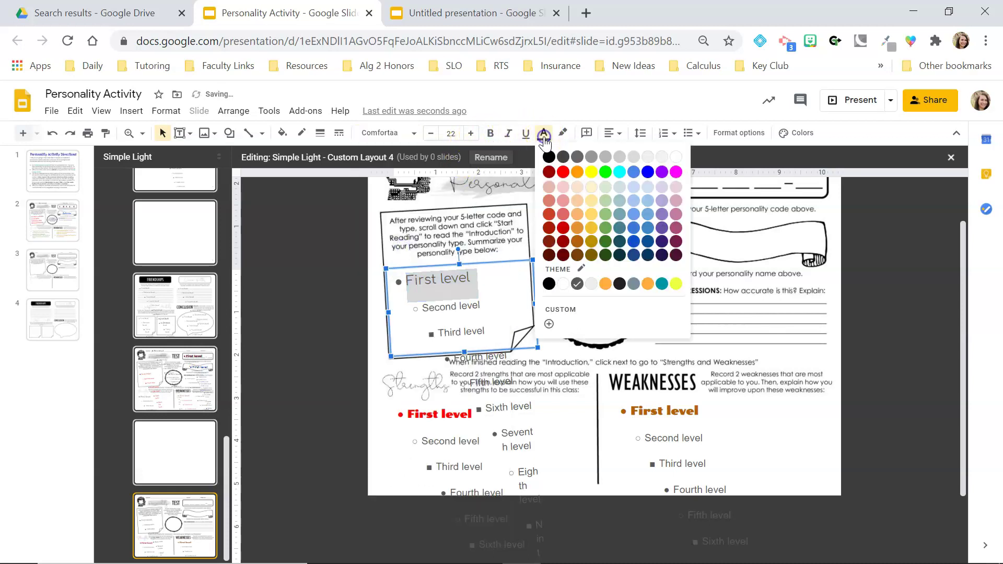
left_click(646, 173)
left_click(337, 259)
left_click(424, 277)
double_click(424, 281)
left_click(337, 271)
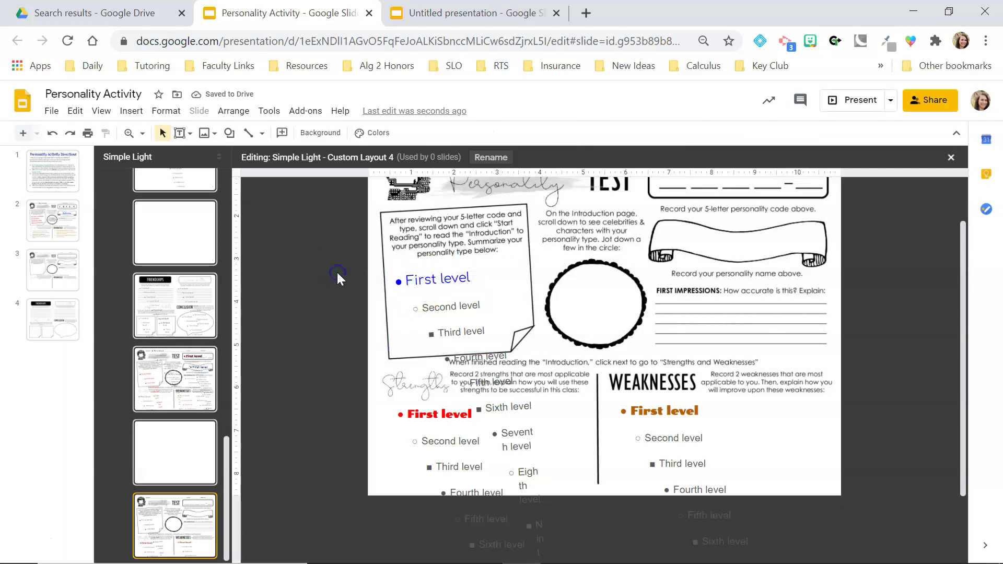
scroll(716, 397, "up", 2)
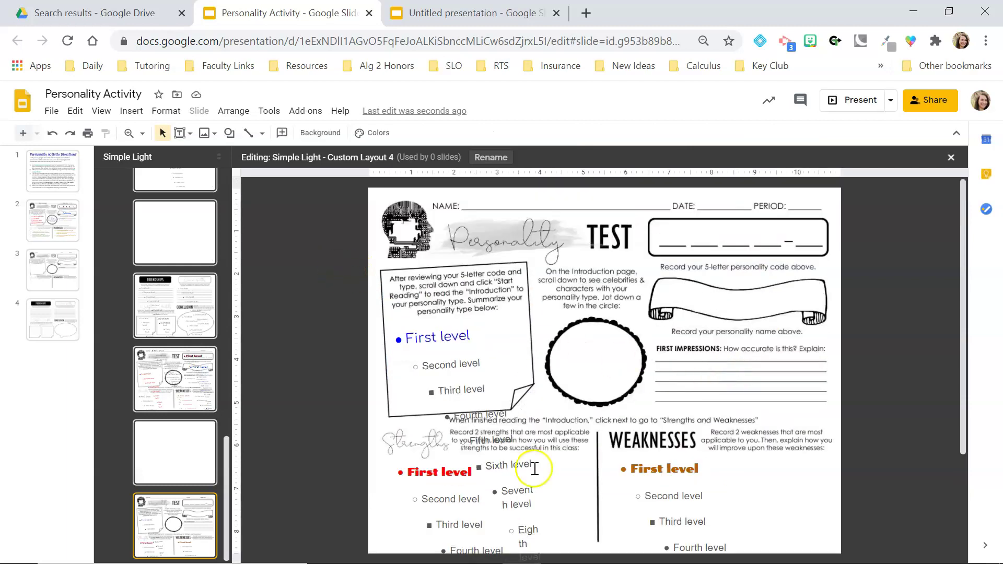
scroll(457, 361, "down", 3)
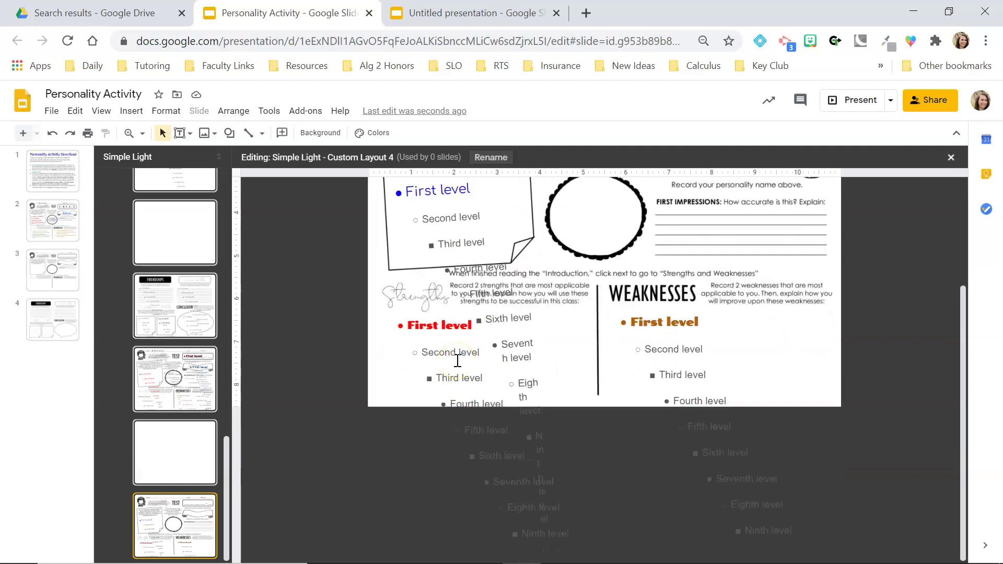
left_click(183, 362)
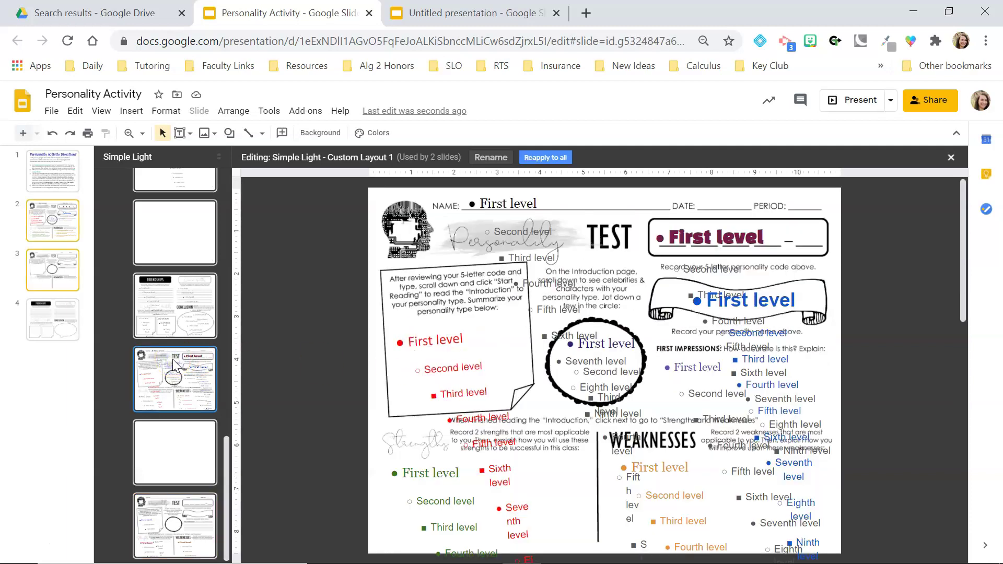
scroll(298, 309, "down", 6)
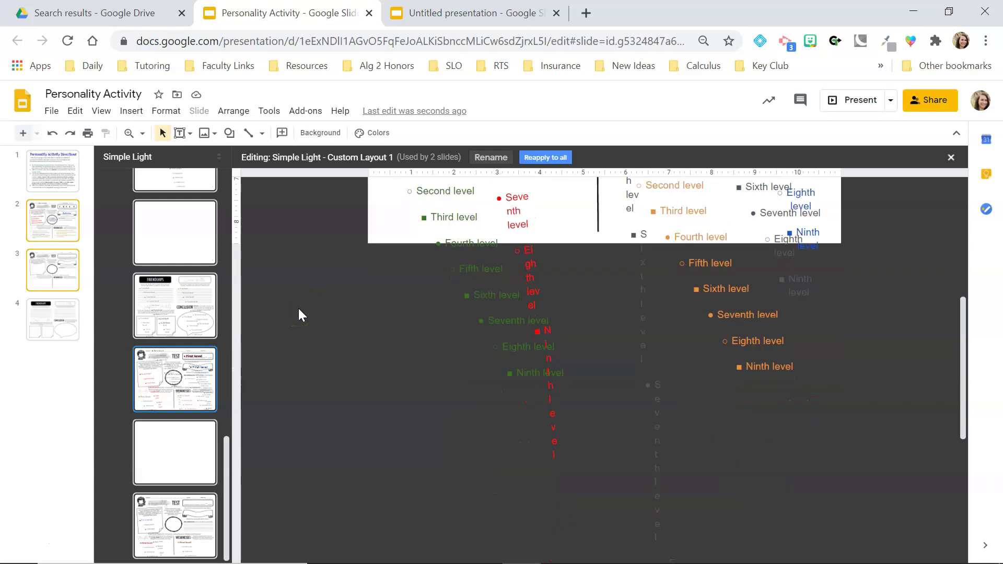
scroll(299, 309, "up", 6)
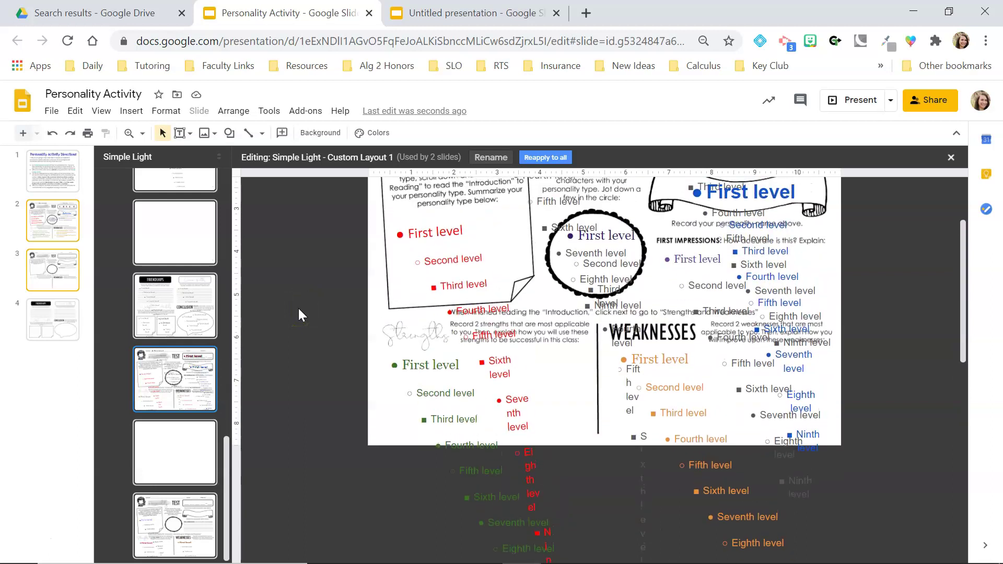
scroll(299, 309, "up", 1)
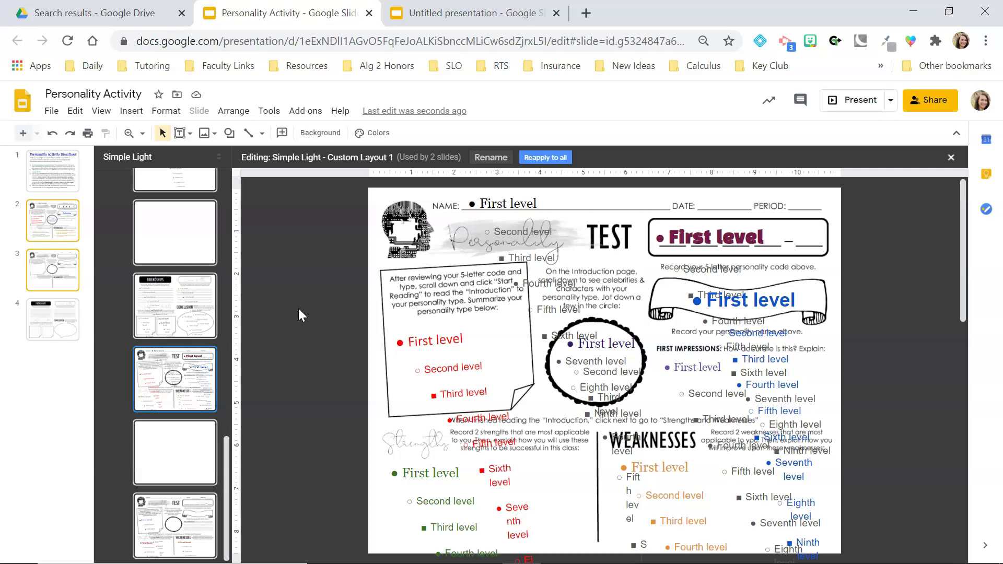
scroll(299, 315, "down", 2)
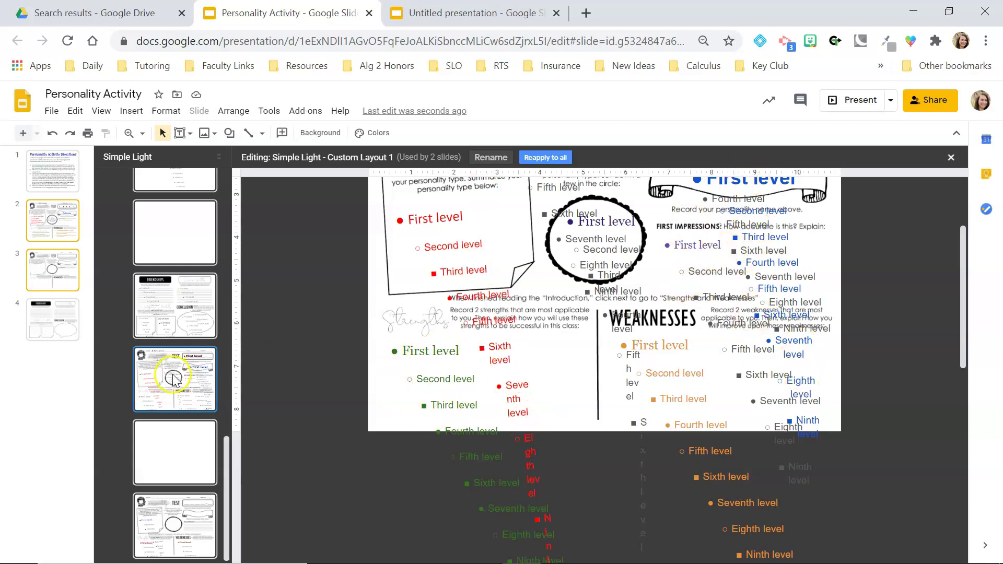
Step: Close the layout editor and add slide 5 from Custom Layout 4
left_click(173, 534)
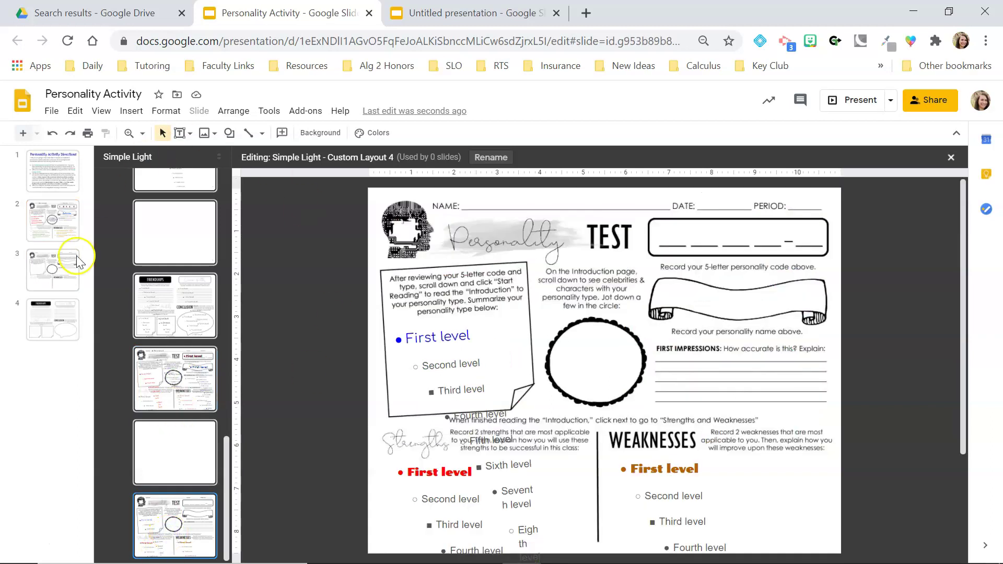
left_click(44, 349)
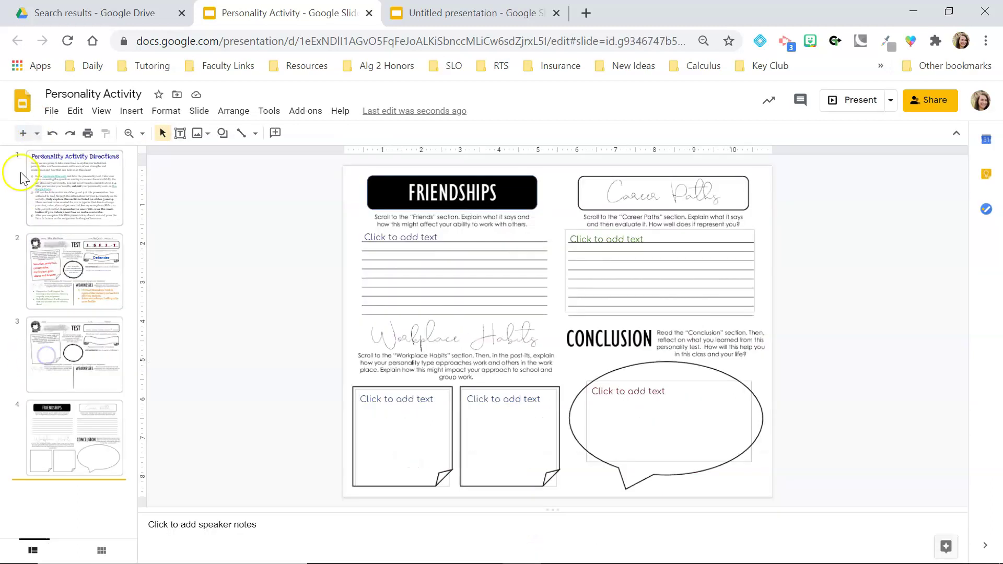
left_click(37, 134)
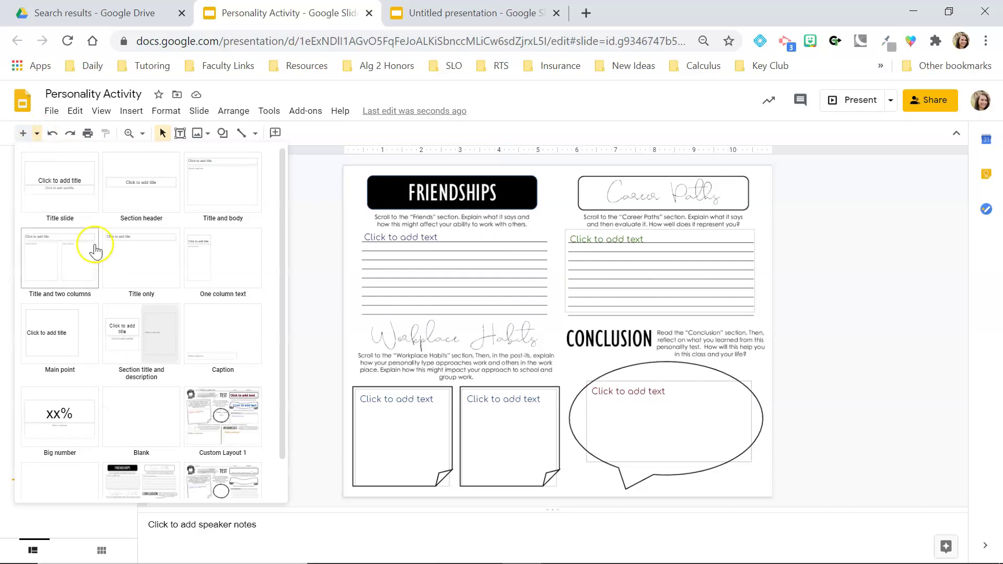
scroll(131, 313, "down", 1)
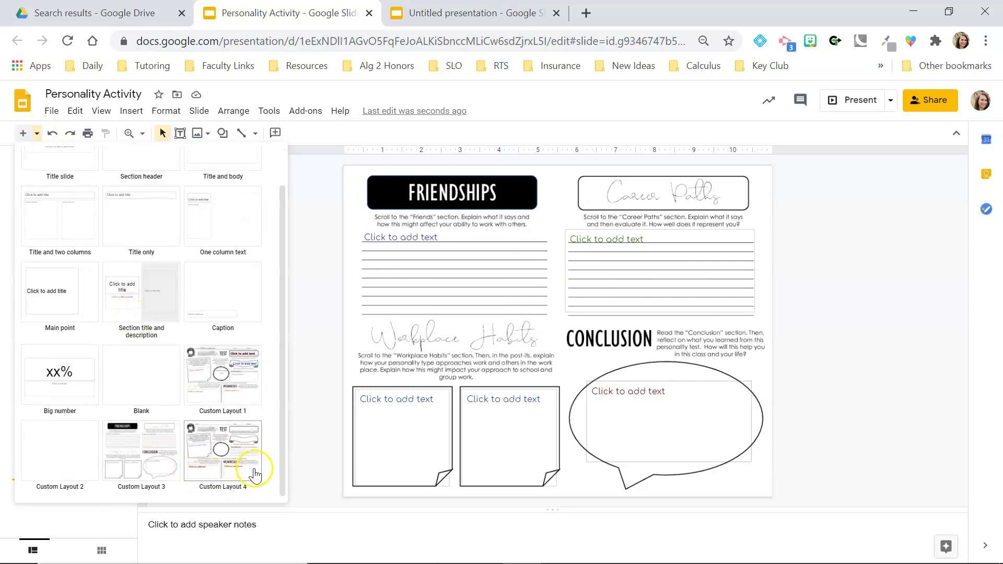
left_click(244, 449)
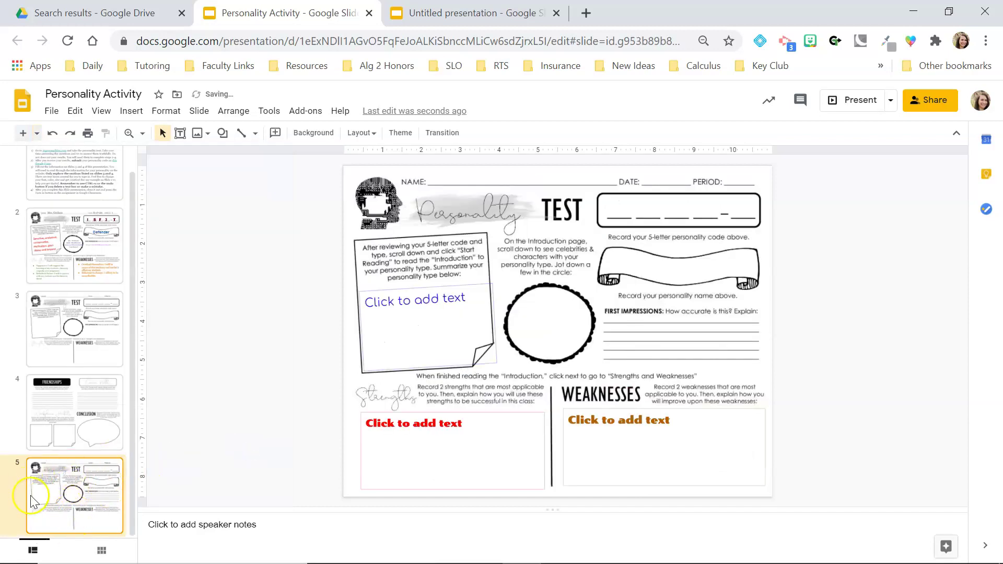
Step: Try slide 5's placeholders, typing 'kugbkgk' into the summary box and leaving Strengths and Weaknesses empty
left_click(416, 338)
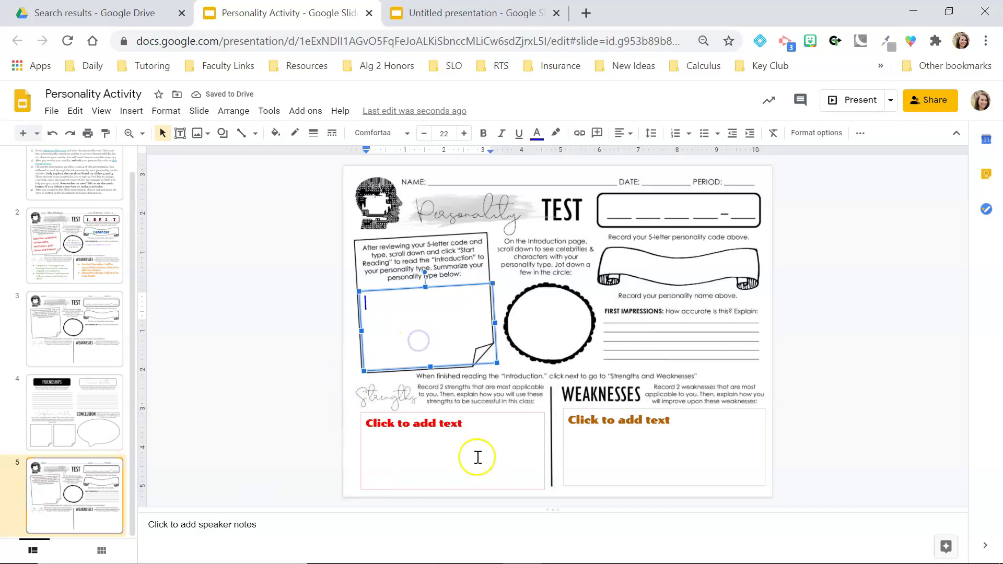
left_click(477, 457)
left_click(665, 452)
left_click(387, 319)
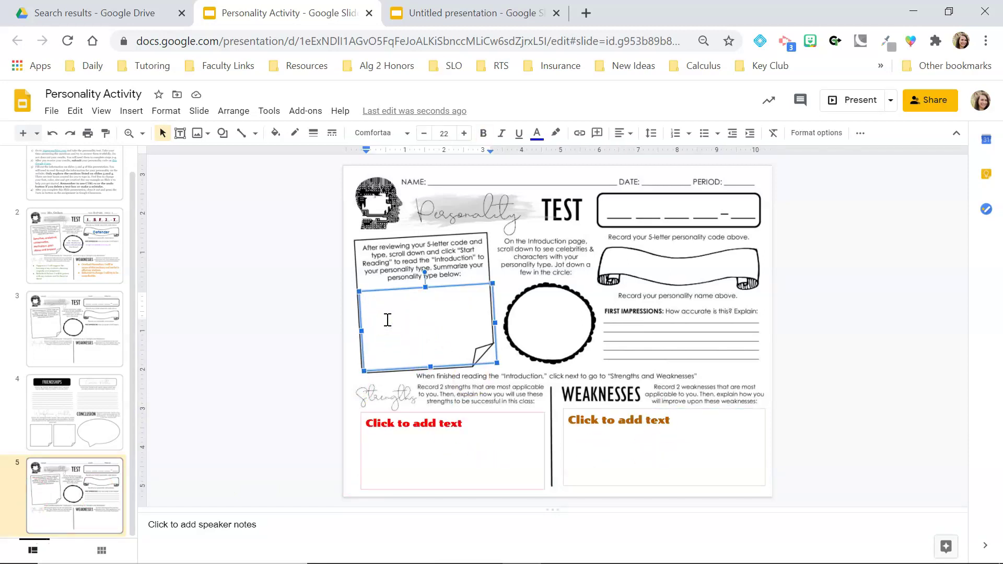
type("kugbkgk")
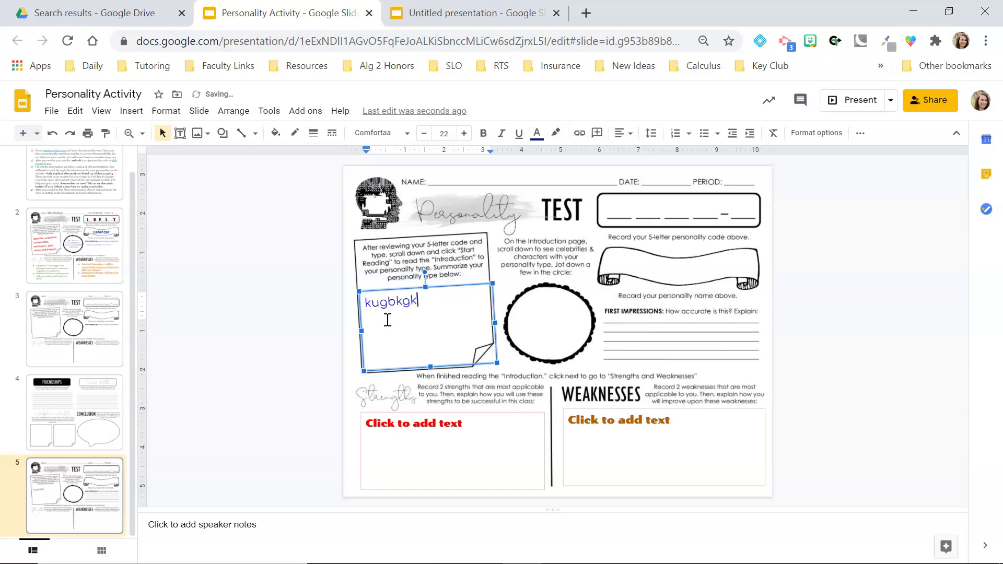
left_click(455, 447)
left_click(639, 452)
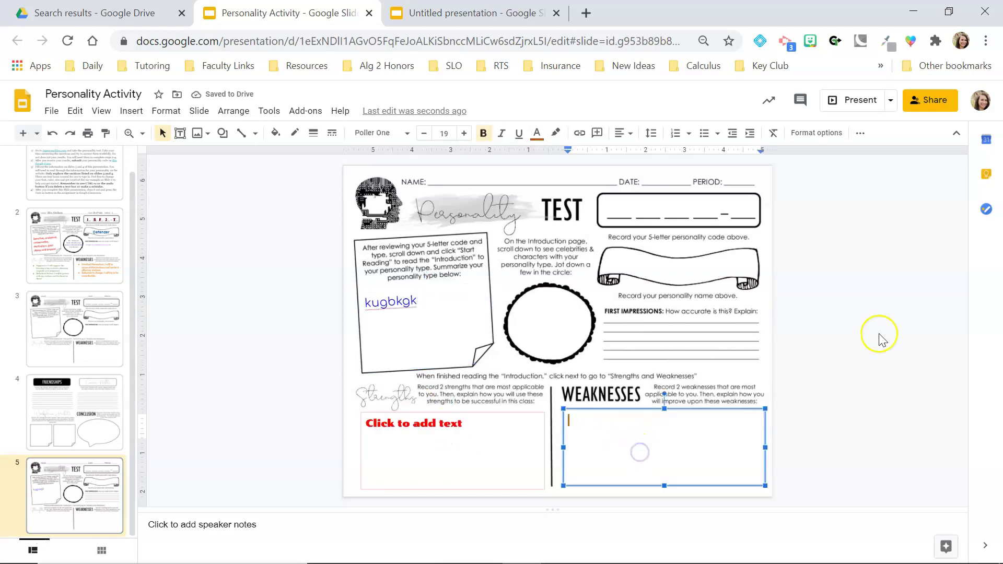
left_click(890, 297)
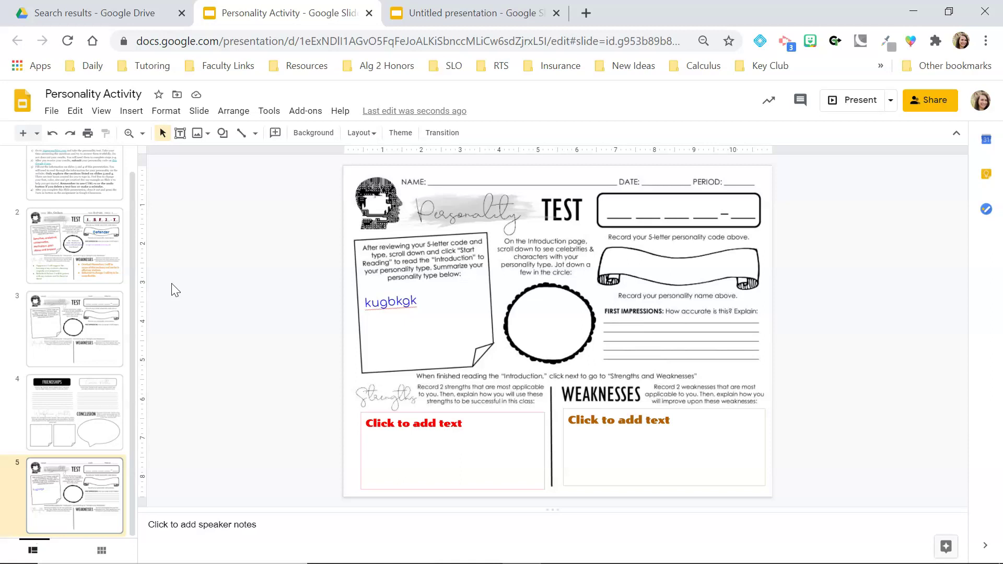
Step: Go to slide 1, the Personality Activity Directions page
left_click(77, 188)
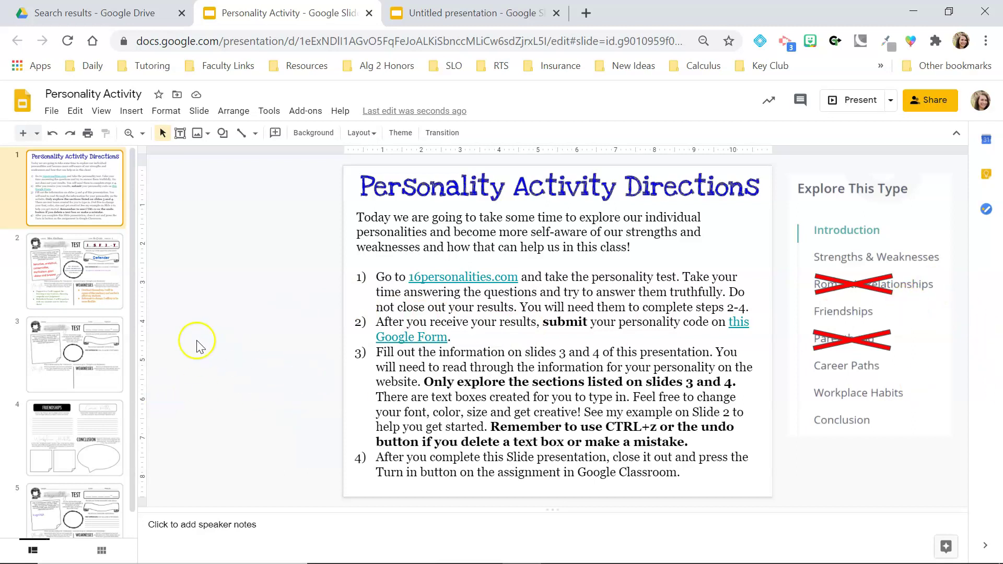
Step: Review slides 2 and 3, ending on slide 4's Friendships and Conclusion worksheet
left_click(87, 361)
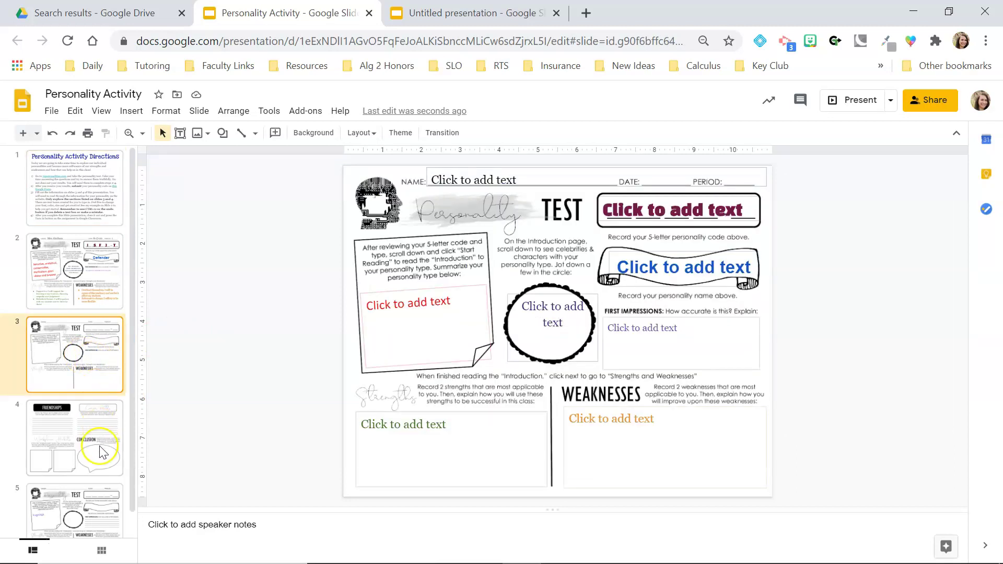
left_click(99, 449)
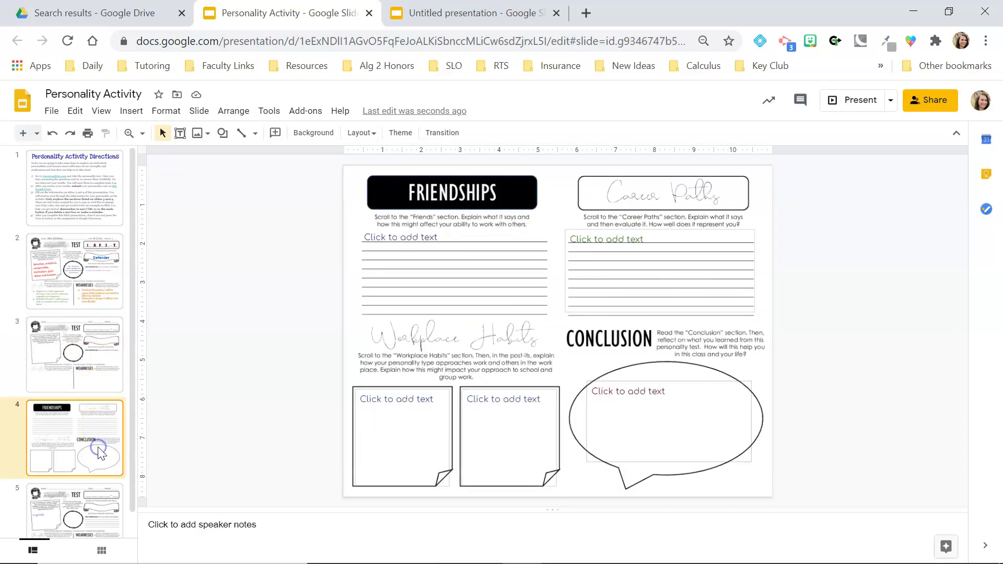
left_click(87, 379)
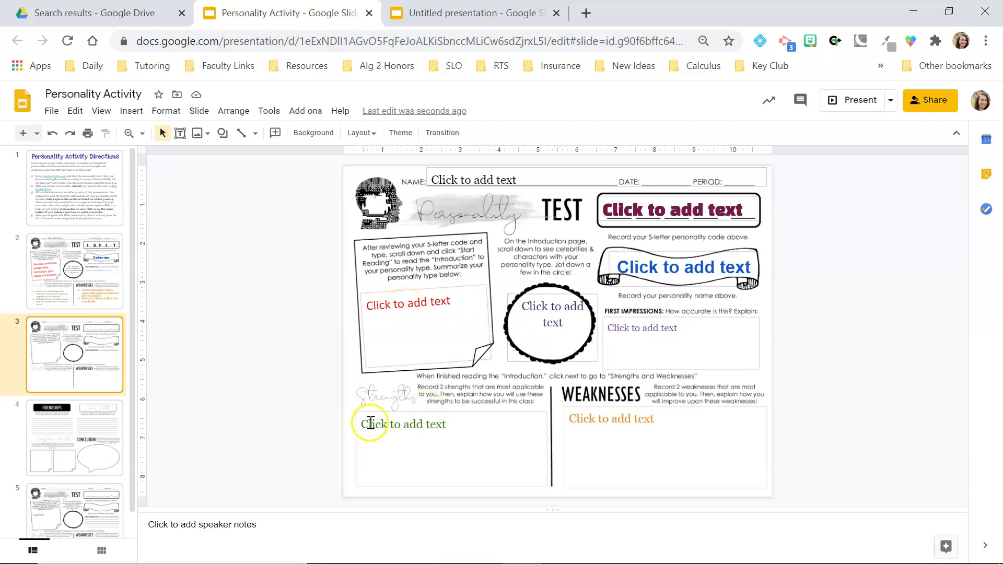
left_click(66, 272)
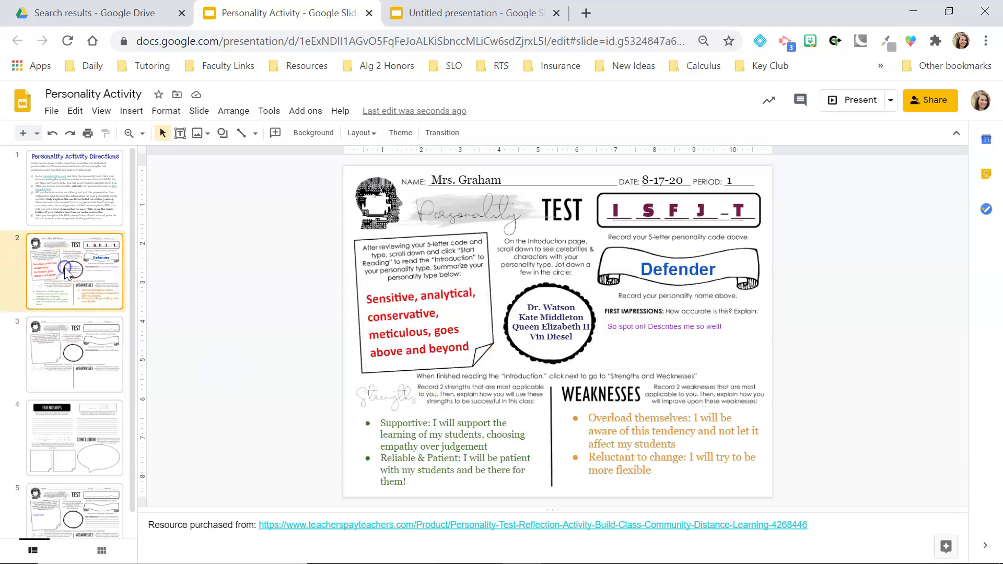
left_click(93, 351)
left_click(95, 450)
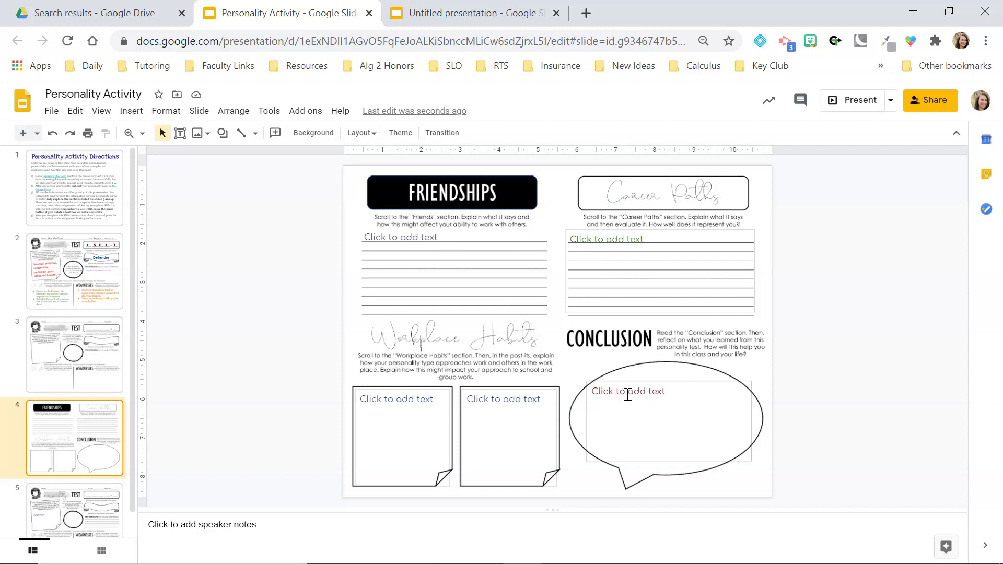
left_click(80, 292)
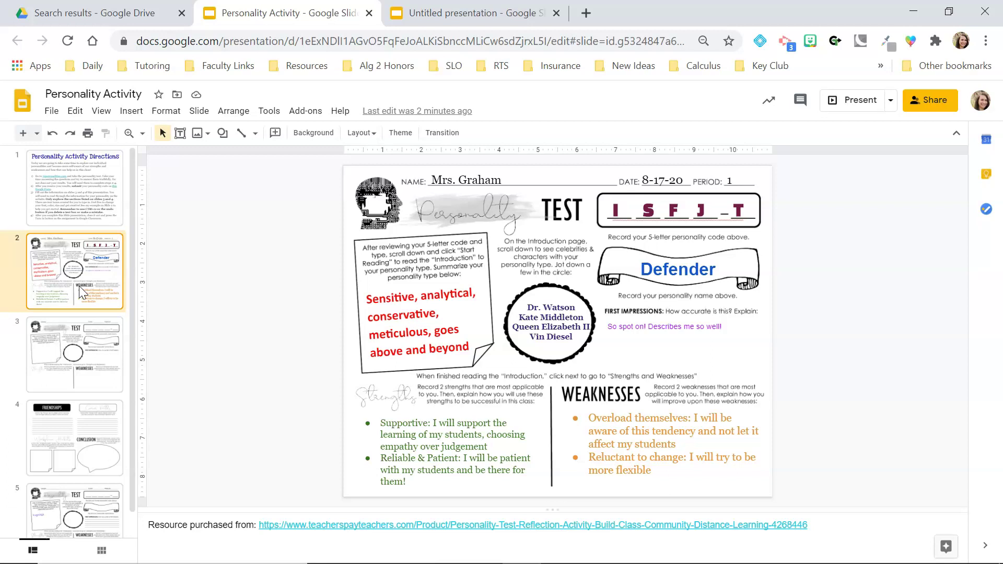
left_click(76, 253)
left_click(84, 462)
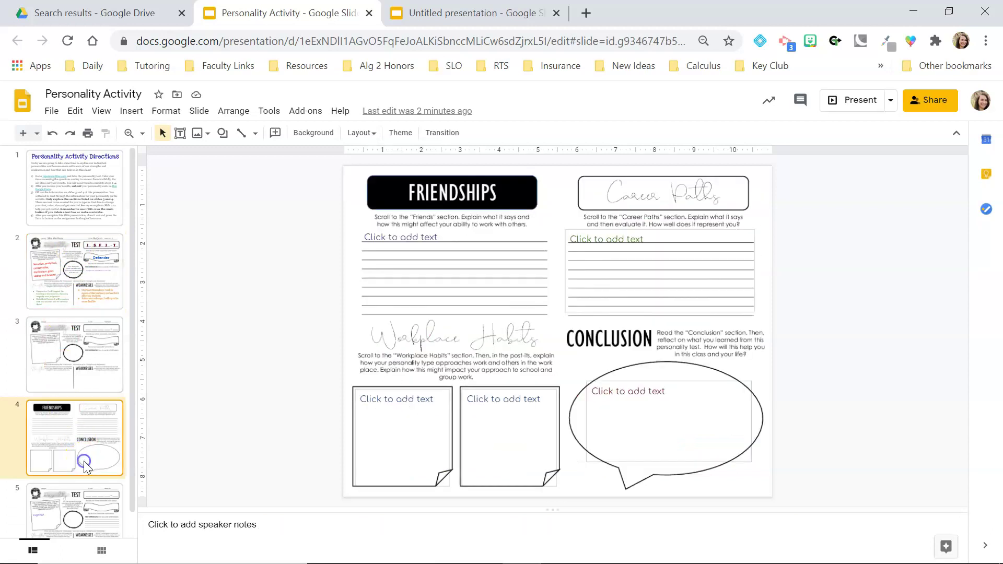
left_click(107, 516)
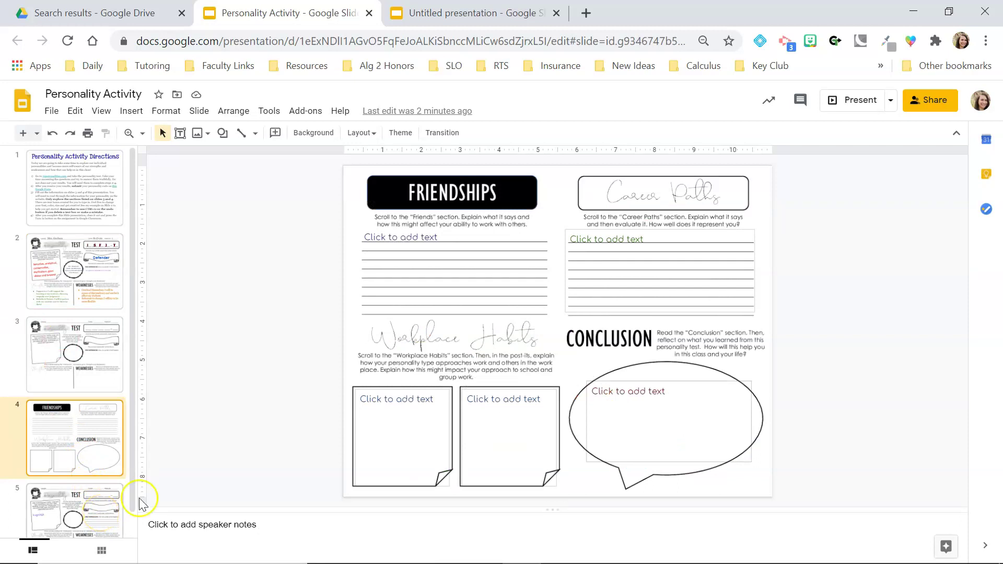
Step: Switch to slide 5 and try clicking into its empty Strengths and Weaknesses placeholders
left_click(387, 403)
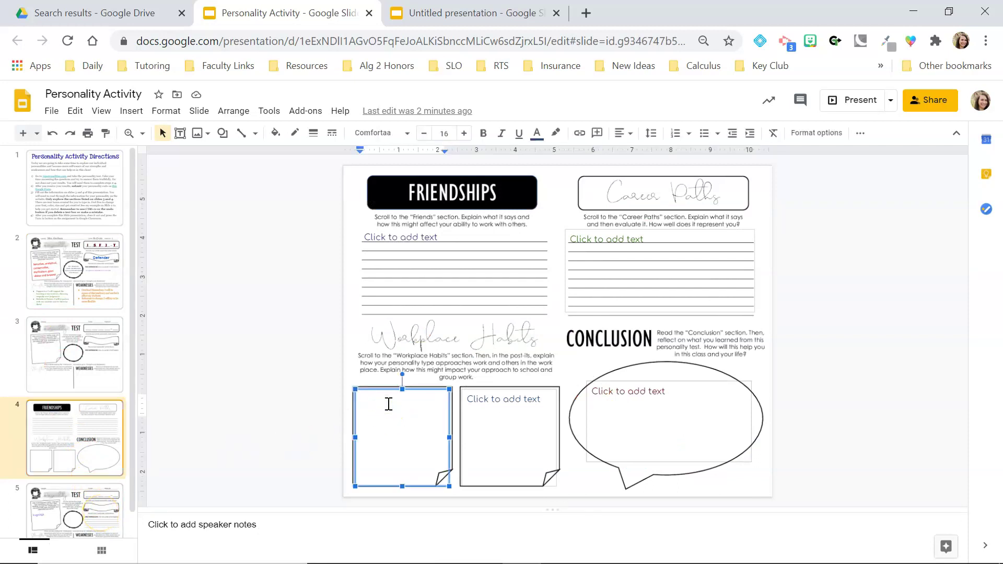
left_click(73, 497)
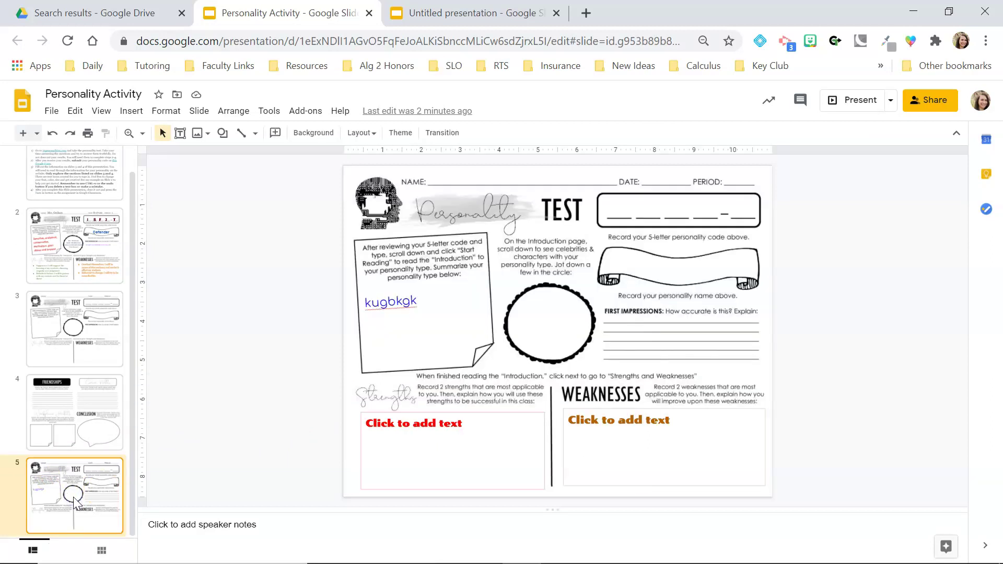
right_click(423, 427)
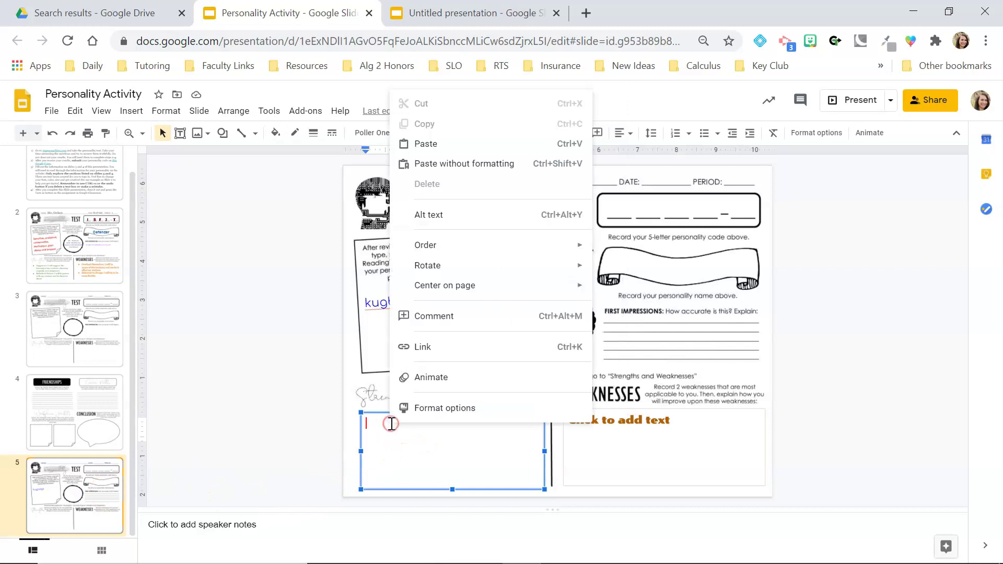
key("Escape")
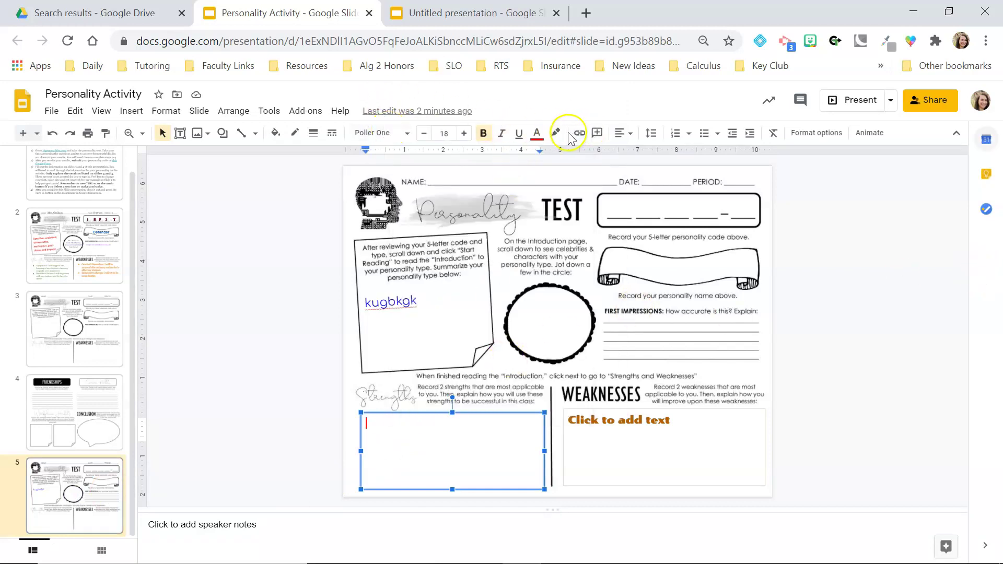
left_click(401, 427)
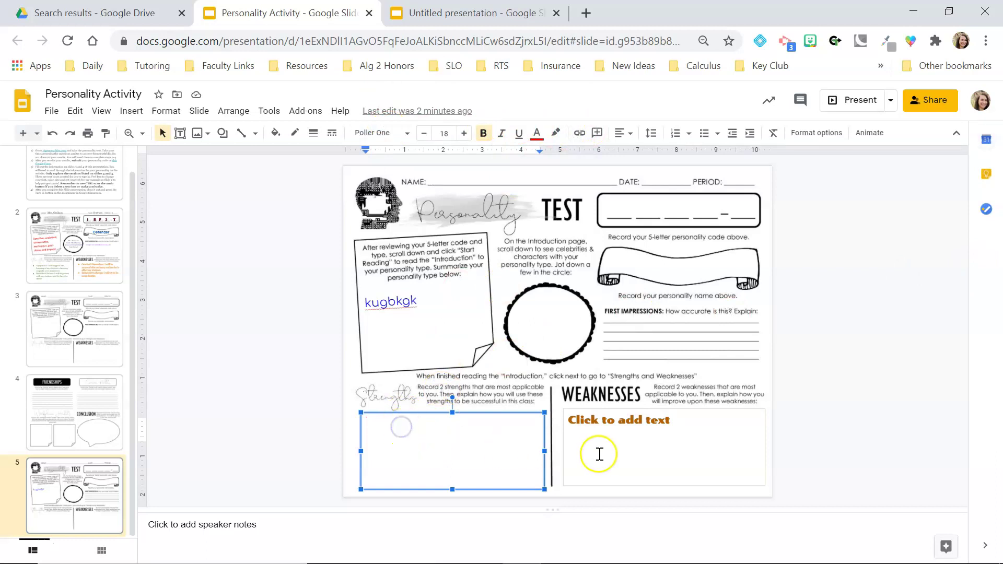
left_click(600, 434)
Step: Deselect everything so the placeholders stay empty, then return to the slide 5 thumbnail
left_click(382, 387)
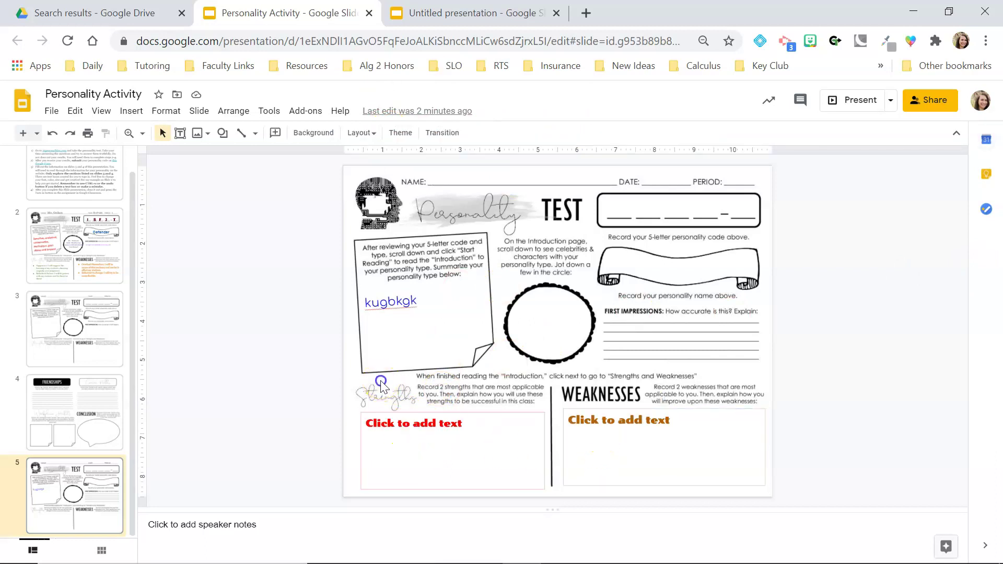
left_click(286, 369)
left_click(254, 274)
left_click(69, 264)
left_click(85, 500)
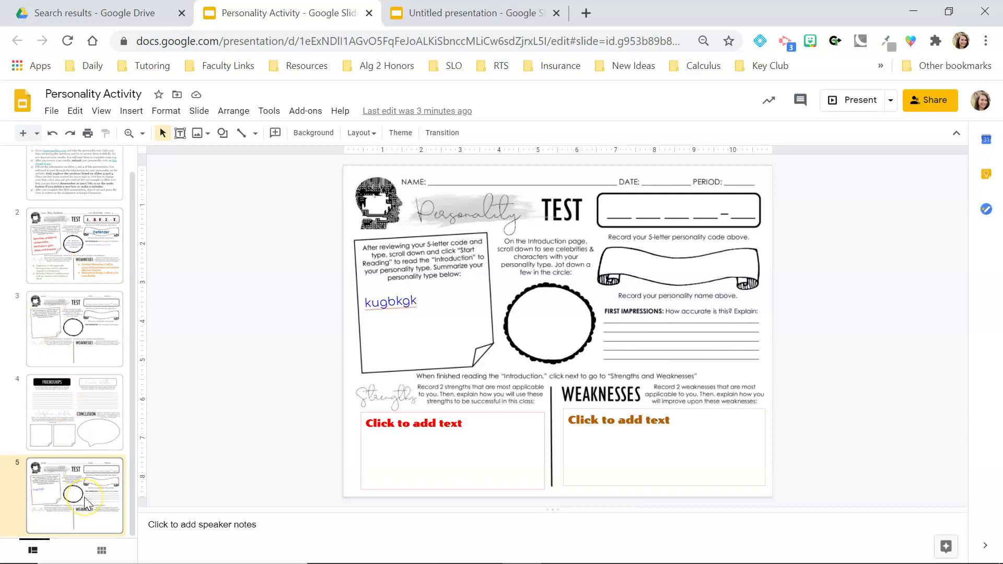